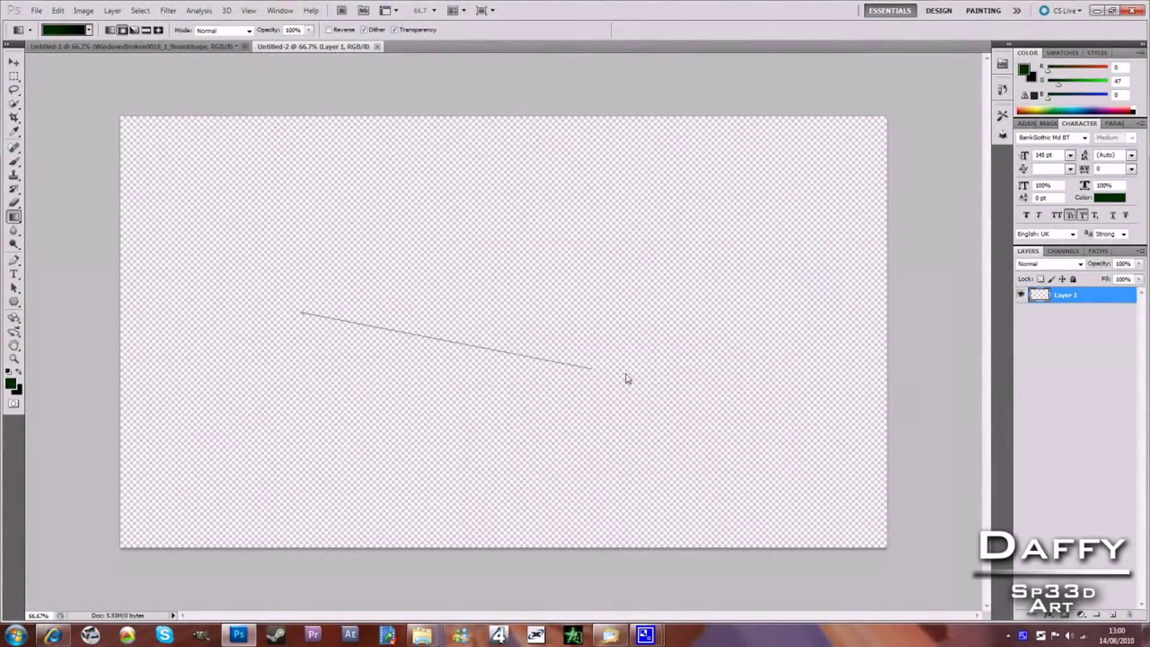
Fill the canvas with a green-to-black gradient and open the brown grunge texture as a smart object
drag(627, 379, 635, 380)
click(36, 10)
click(60, 247)
drag(806, 240, 821, 333)
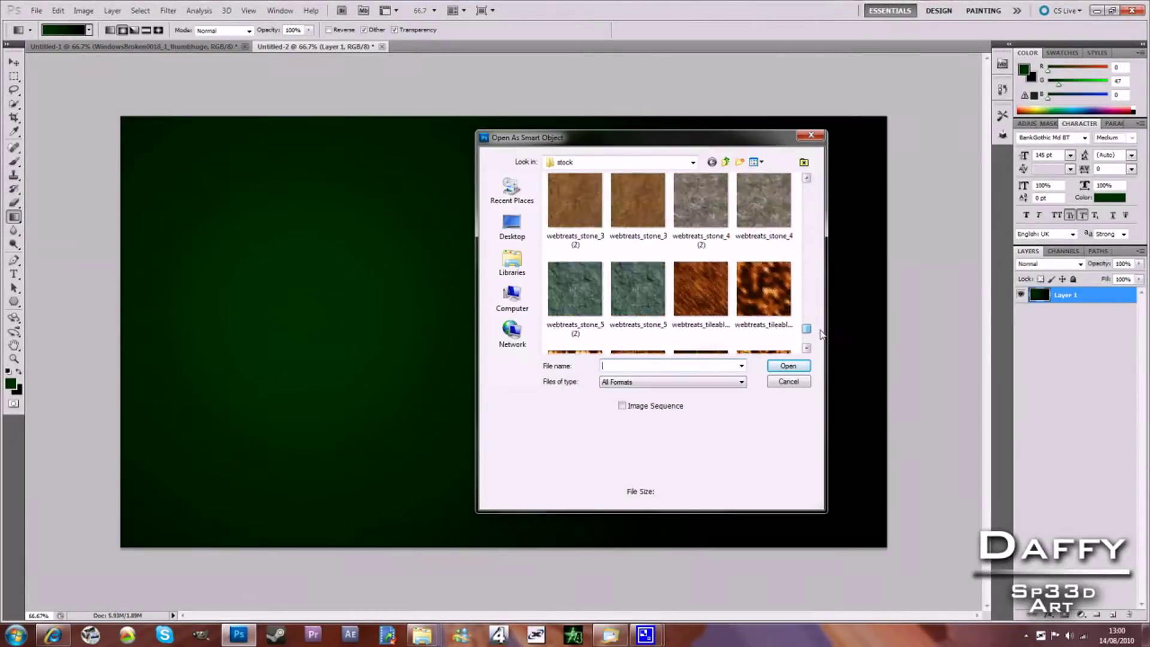
click(788, 365)
Move the grunge texture into the banner and stretch it to fill the whole canvas
key(v)
drag(469, 135, 463, 292)
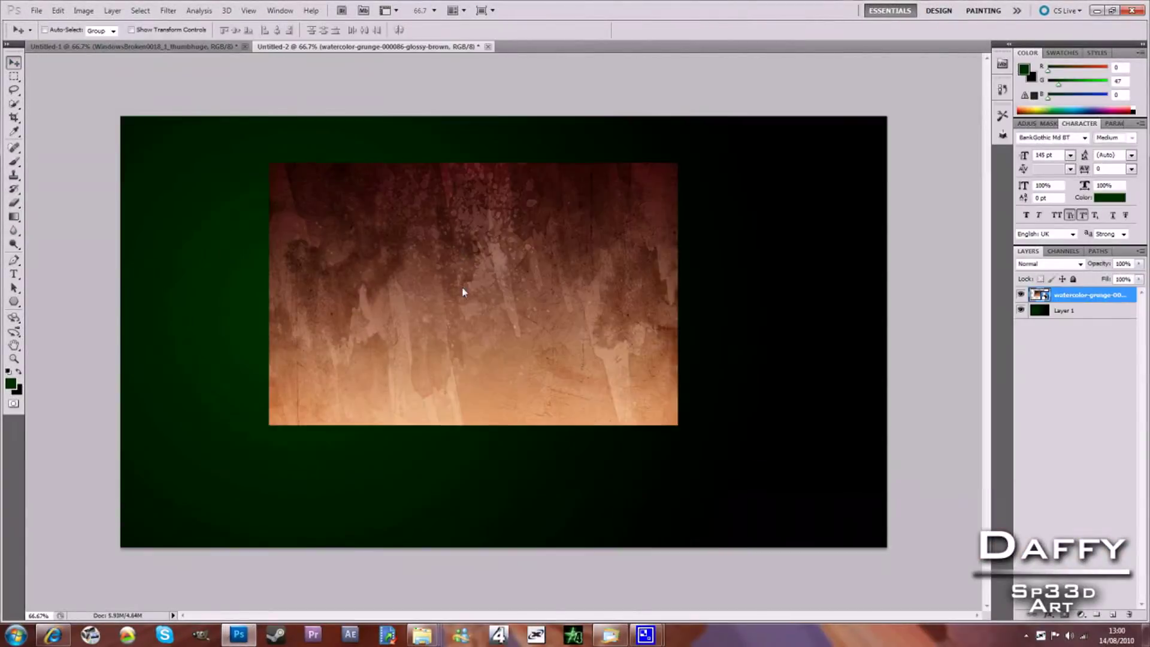
key(ctrl+t)
drag(677, 218, 887, 116)
drag(275, 480, 120, 547)
key(Return)
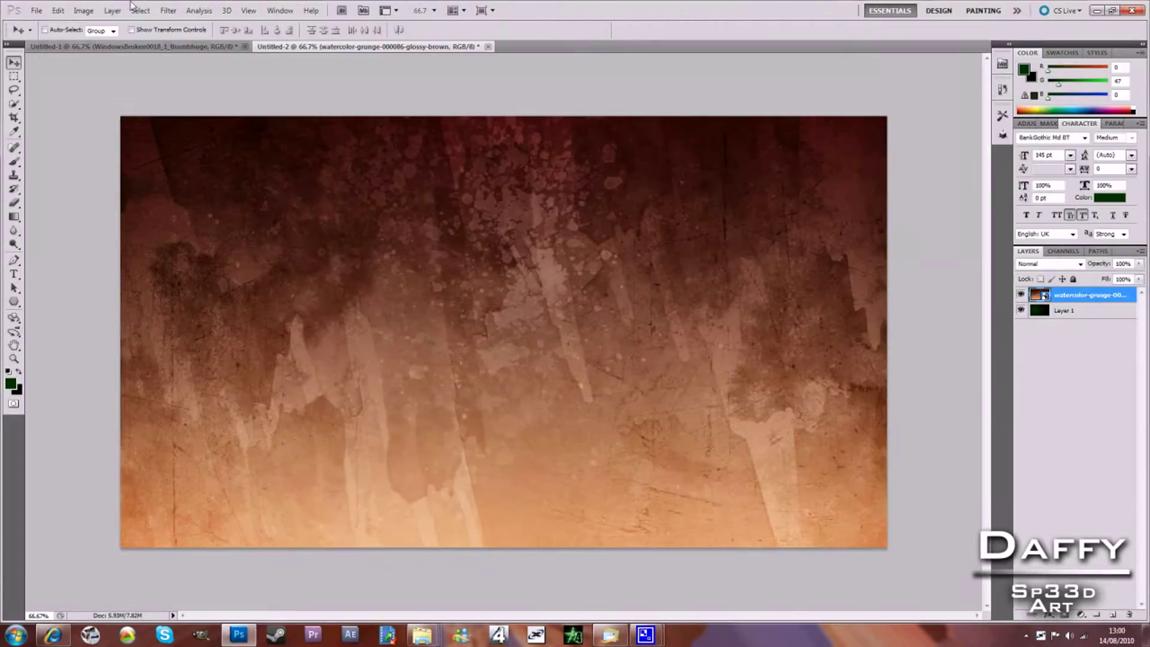
Set the grunge layer's blend mode to Overlay
double_click(1101, 294)
click(947, 283)
click(952, 403)
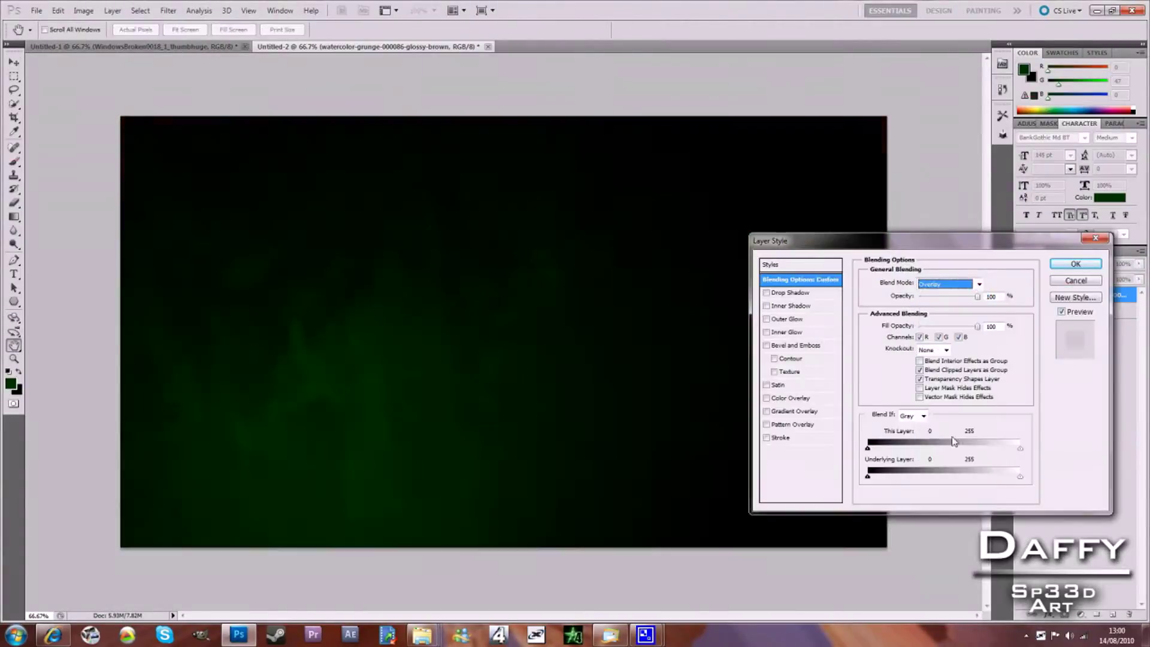
Apply the Overlay blending and open the running soldier image as a smart object
key(Return)
click(36, 10)
click(66, 91)
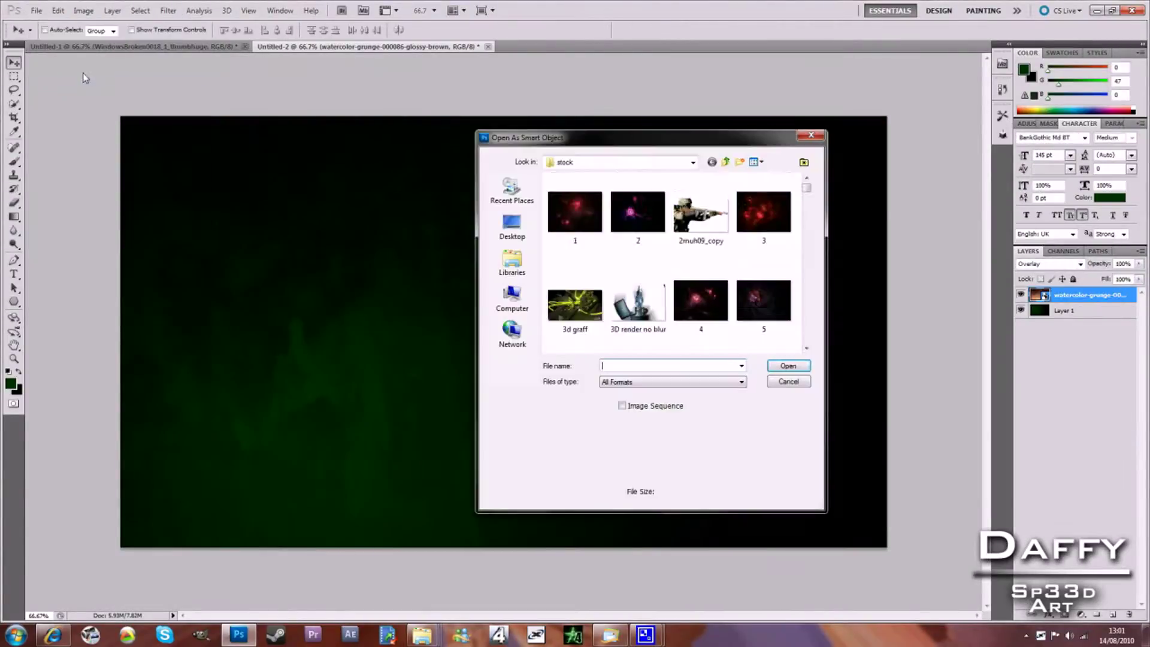
scroll(807, 199, down, 1)
drag(807, 199, 807, 248)
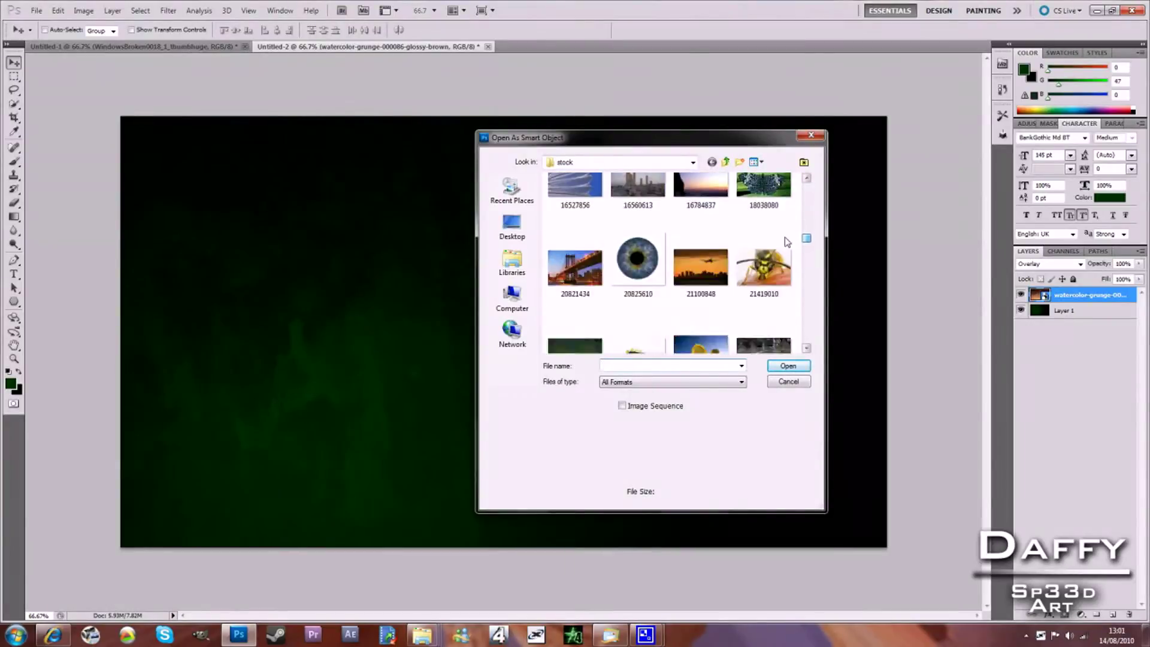
click(762, 207)
click(788, 365)
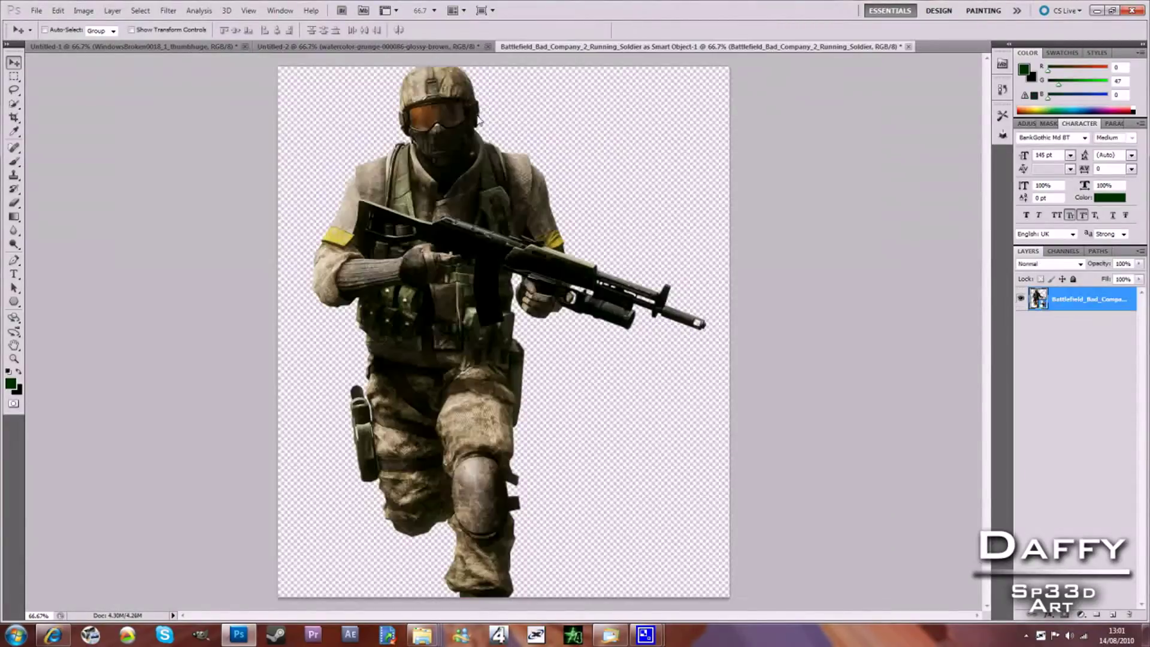
Place the soldier on the banner's left, enlarged to full canvas height
click(945, 56)
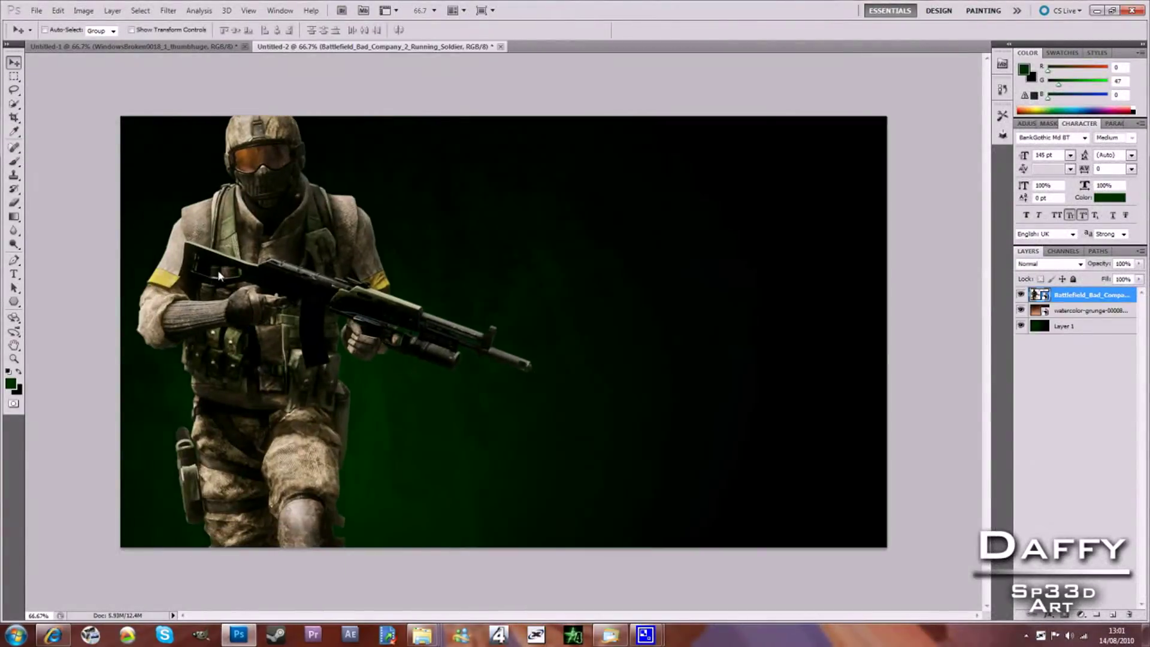
drag(285, 258, 274, 212)
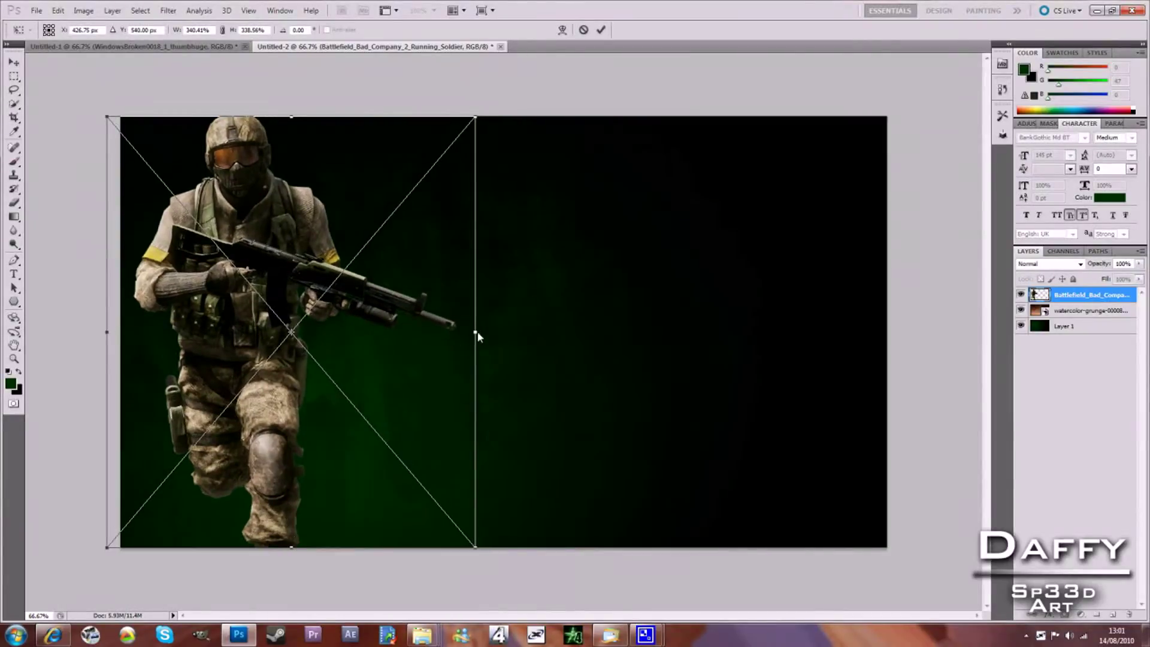
drag(477, 334, 506, 334)
drag(281, 254, 341, 257)
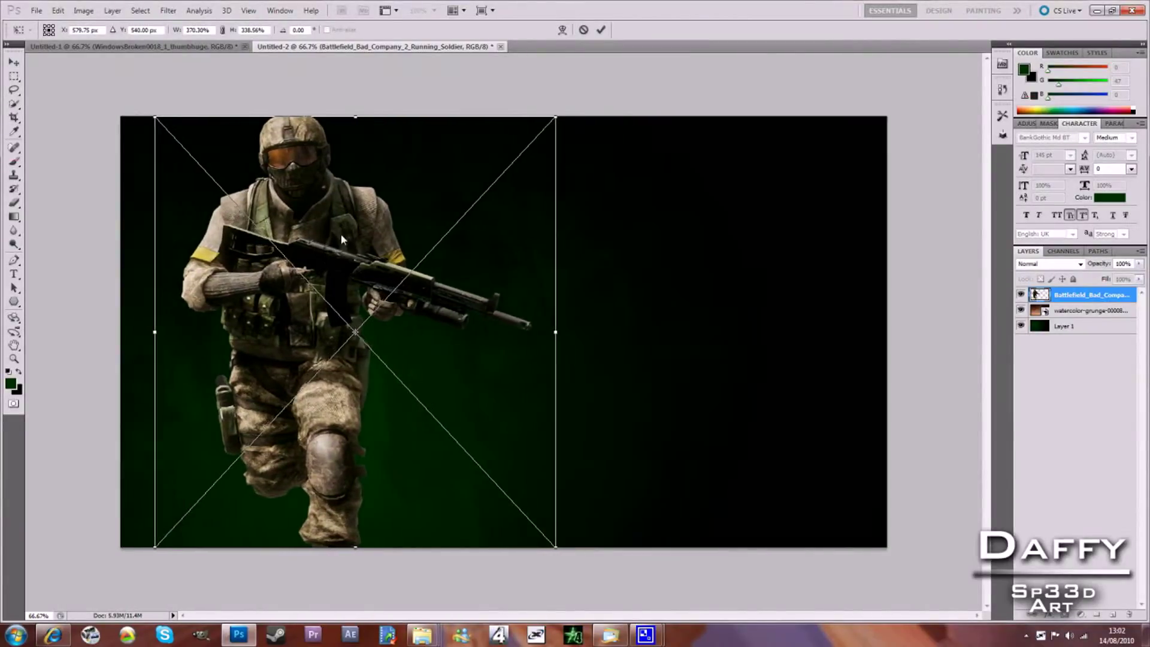
key(Return)
Open the Claw abstract render as a smart object
click(36, 10)
click(68, 80)
scroll(719, 269, down, 5)
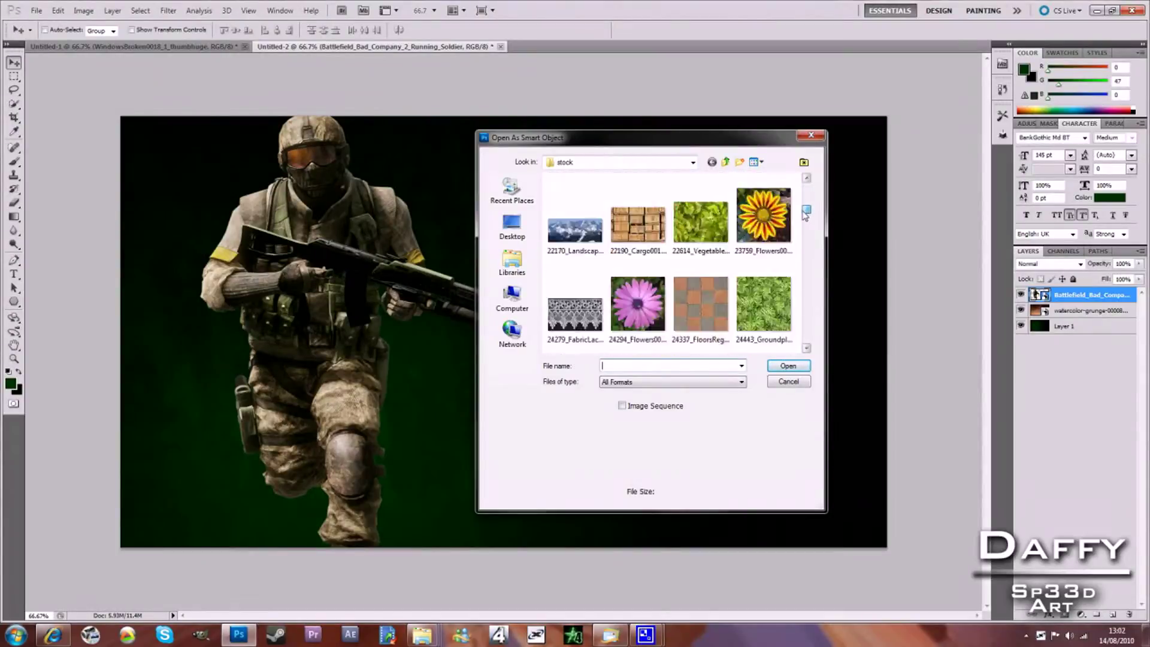
scroll(748, 273, down, 5)
scroll(778, 278, down, 3)
scroll(772, 282, down, 3)
scroll(761, 290, down, 3)
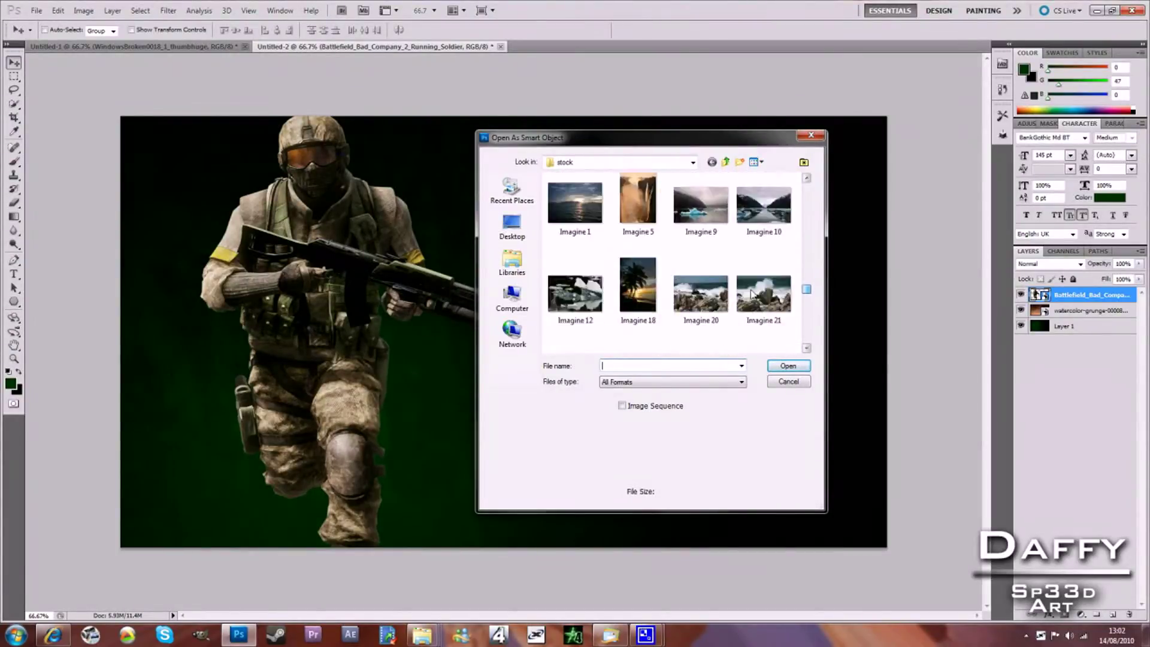
scroll(742, 302, down, 3)
scroll(734, 311, down, 2)
scroll(731, 318, up, 3)
scroll(743, 320, up, 3)
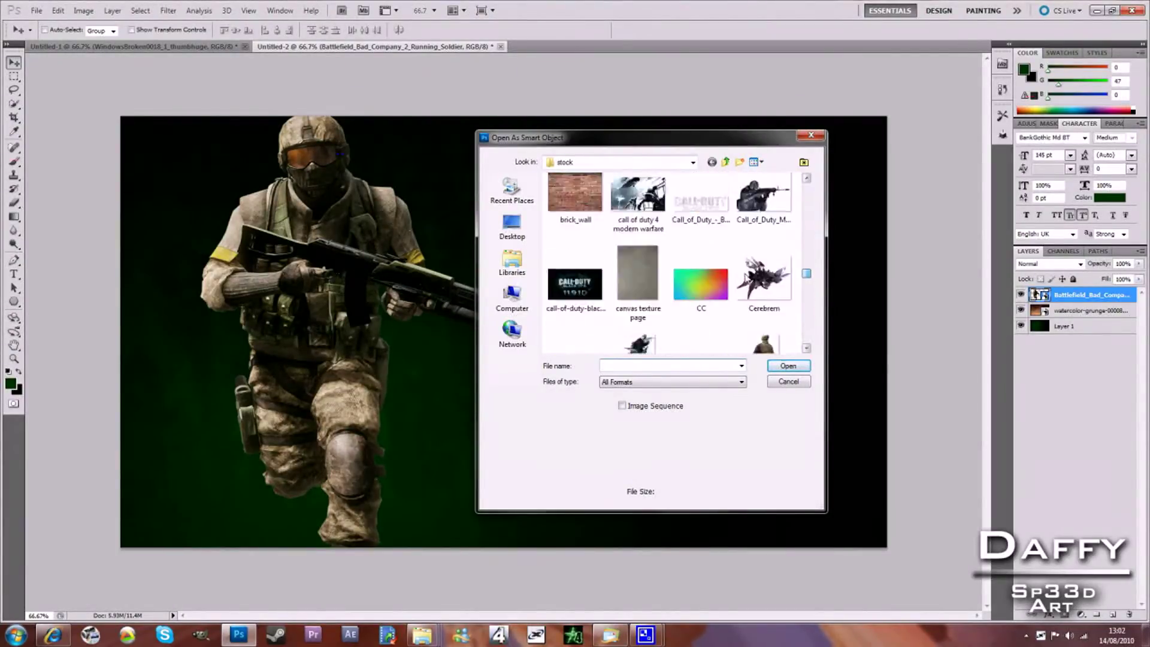
scroll(773, 324, up, 1)
scroll(803, 281, down, 1)
scroll(808, 276, down, 3)
double_click(638, 191)
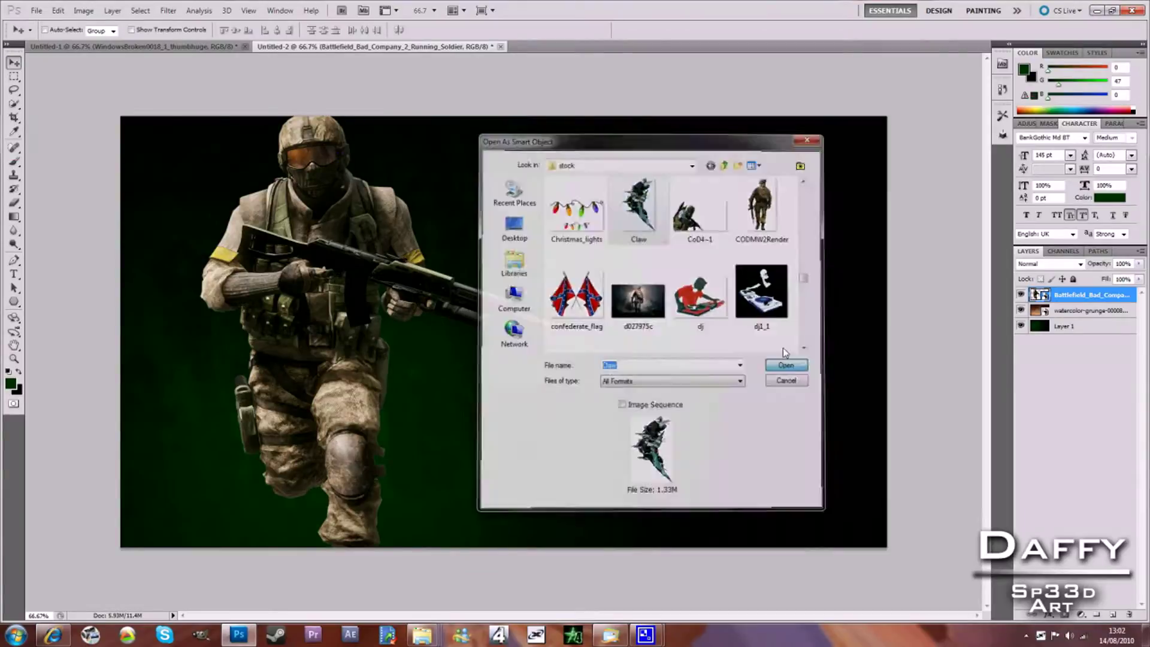
Place the Claw render, shrunk and tilted onto the banner's left edge
click(742, 72)
key(ctrl+t)
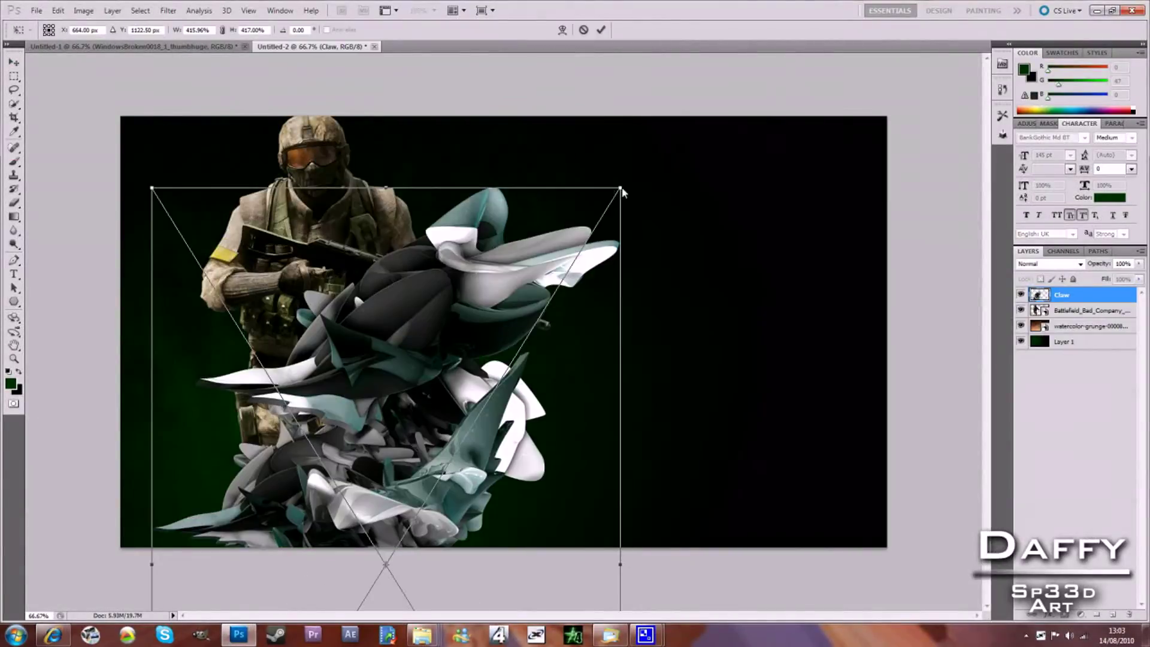
mouse_move(624, 188)
mouse_down()
mouse_move(326, 175)
mouse_move(258, 291)
mouse_move(323, 172)
mouse_move(251, 270)
mouse_up()
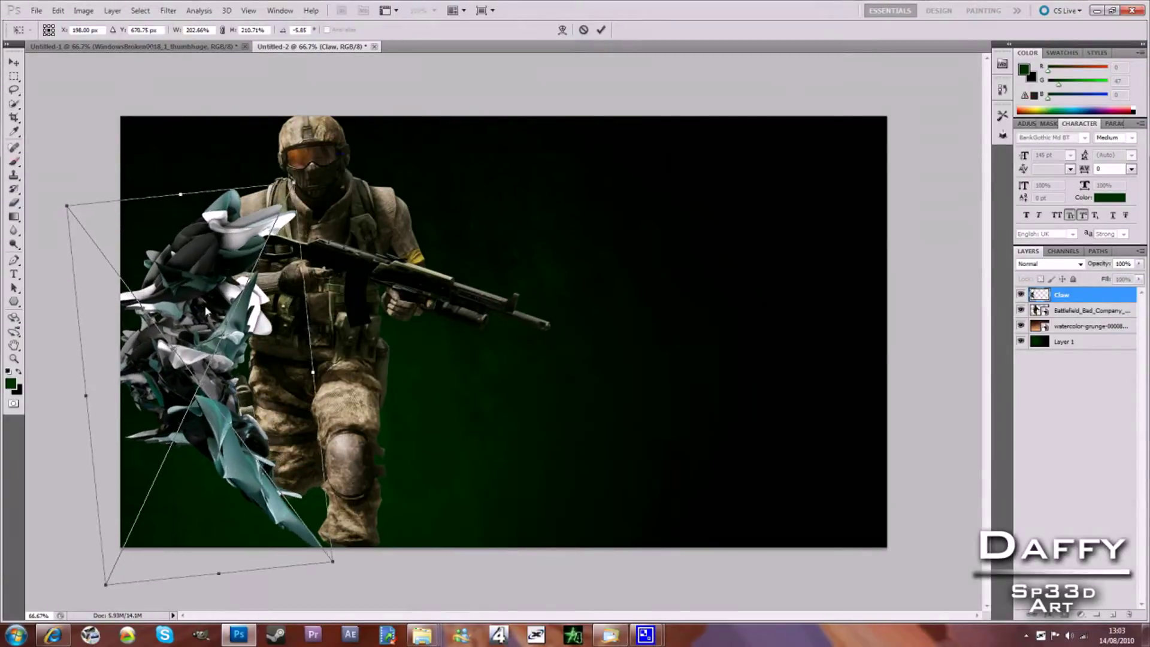
key(Return)
Move the Claw layer below the soldier, duplicate the soldier layer, and set up the Eraser brush
drag(1063, 296, 1081, 340)
right_click(1078, 294)
key(Return)
click(14, 203)
right_click(1079, 295)
click(922, 446)
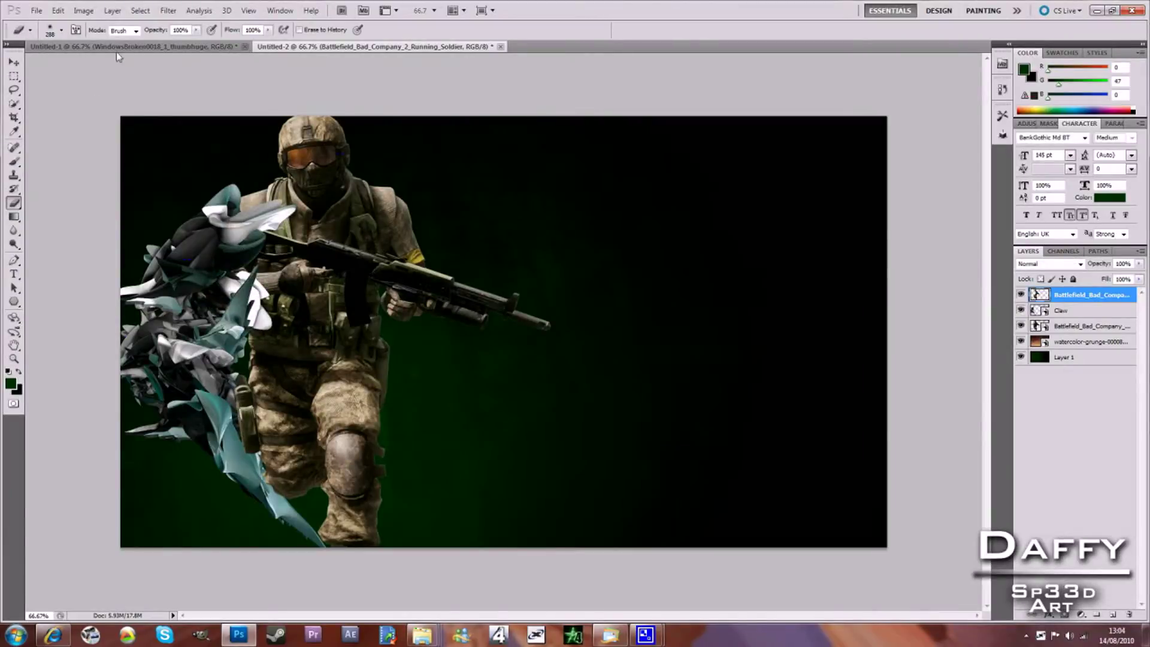
Open the Bane render as a smart object, drag it into the banner, and blend it with Lighten
click(36, 10)
click(72, 90)
mouse_move(806, 180)
mouse_down()
mouse_move(806, 239)
mouse_move(807, 228)
mouse_up()
double_click(572, 198)
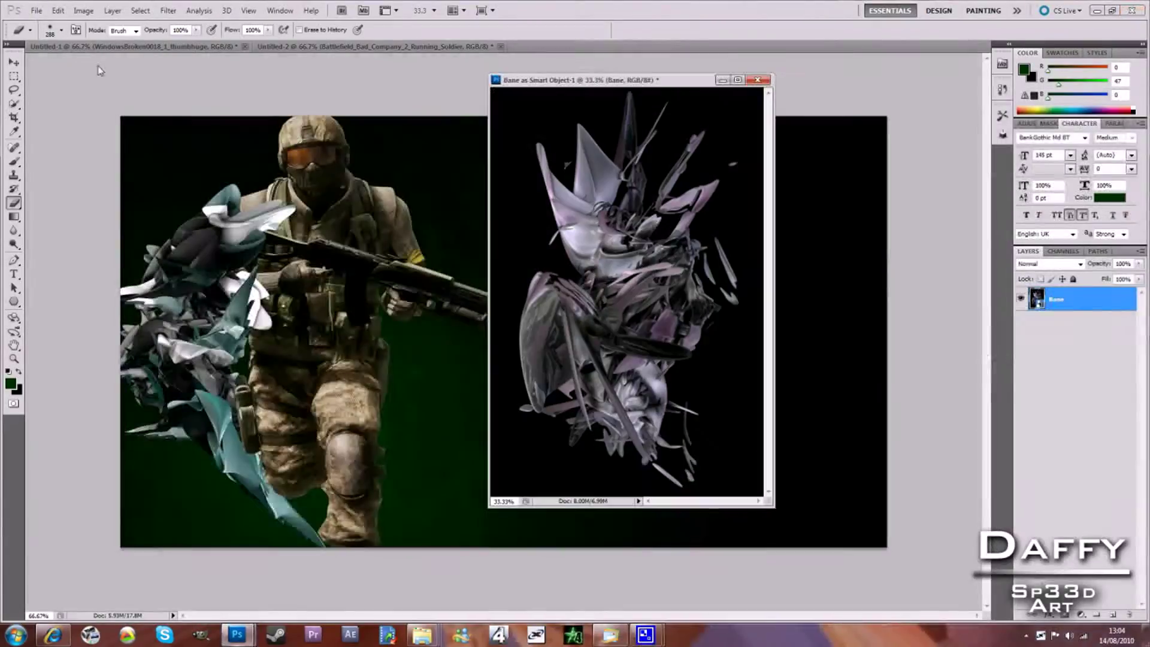
drag(623, 288, 299, 299)
double_click(1114, 300)
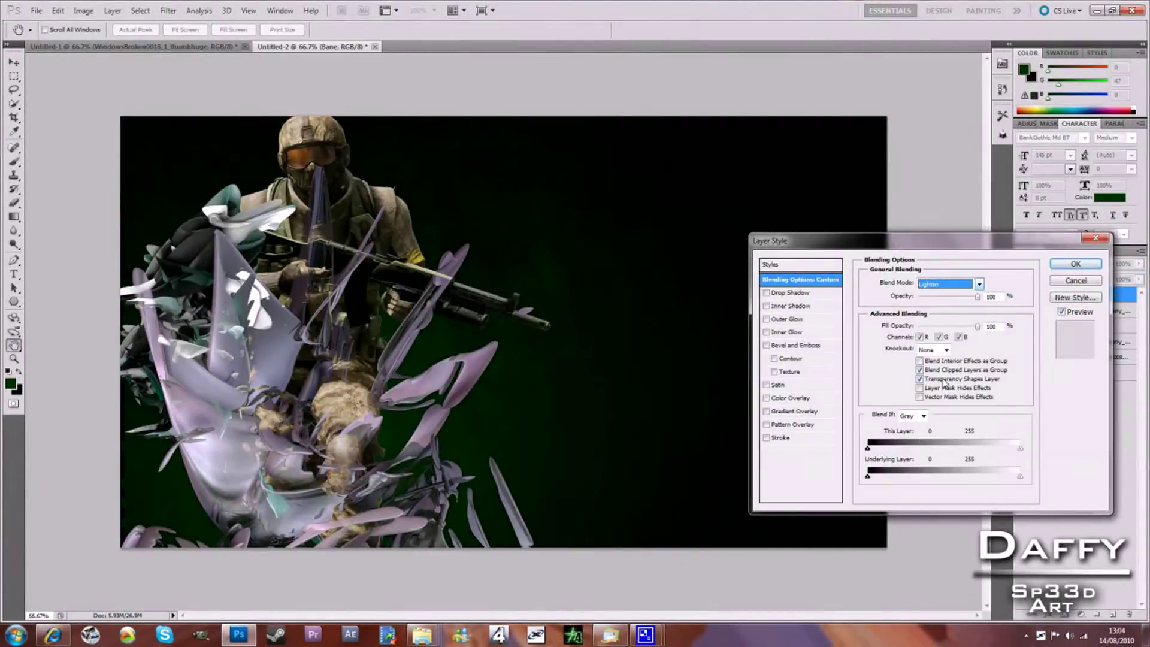
key(Return)
Resize the Bane render around the soldier's legs, put it beneath the Claw layer, and erase stray parts
key(ctrl+t)
mouse_move(512, 308)
mouse_down()
mouse_move(341, 153)
mouse_move(186, 400)
mouse_up()
key(Return)
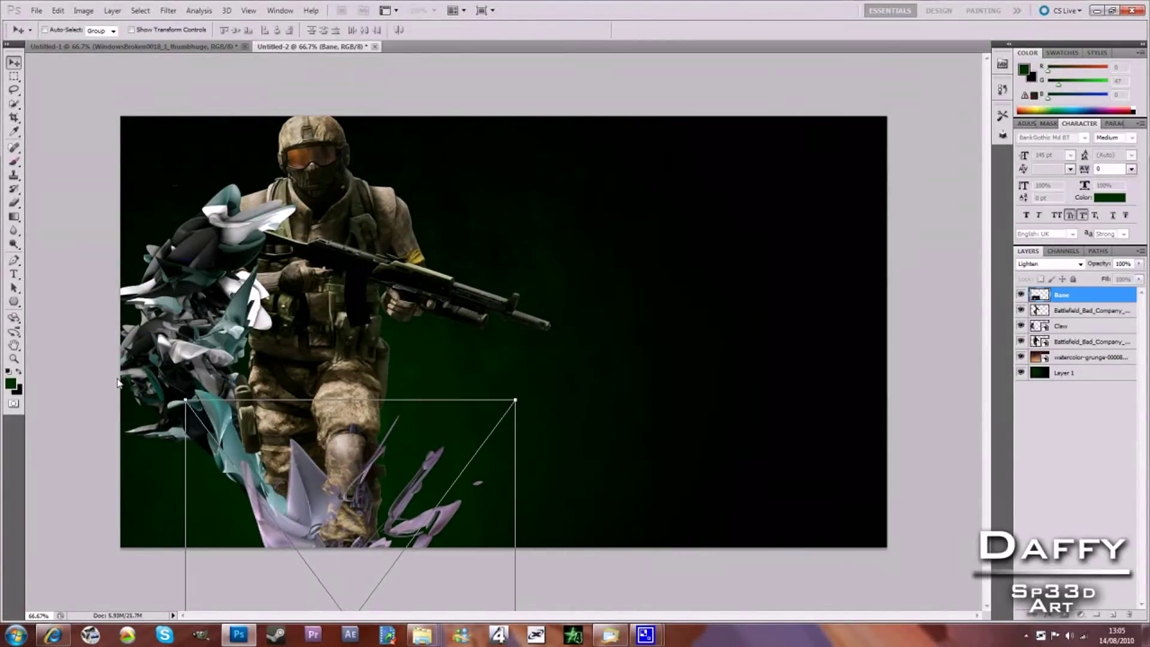
key(ctrl+bracketleft)
key(ctrl+bracketleft)
drag(278, 499, 321, 512)
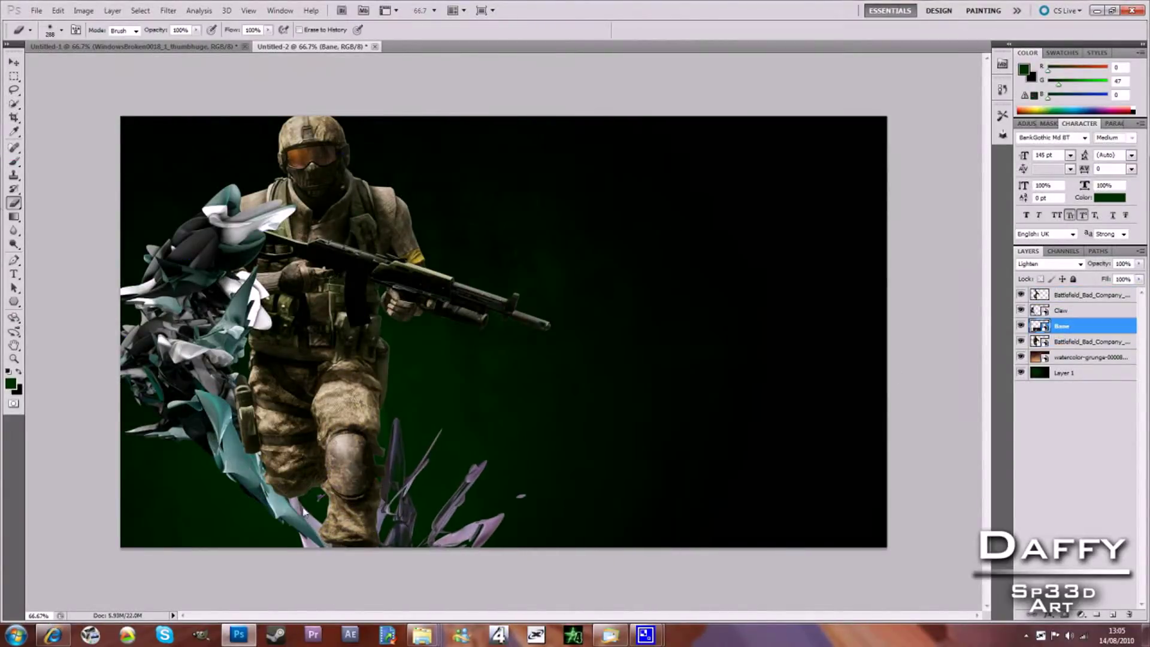
right_click(1066, 327)
click(911, 431)
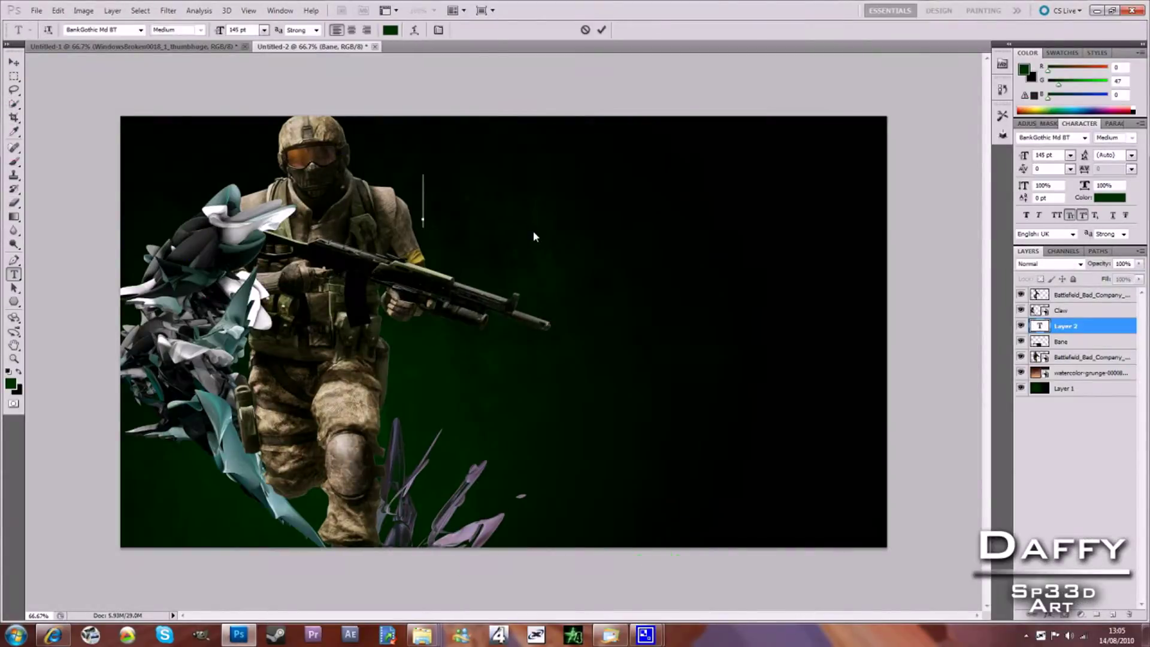
text(S)
Extrude the S into 3D with Repoussé and give it a drop shadow
click(227, 10)
click(257, 85)
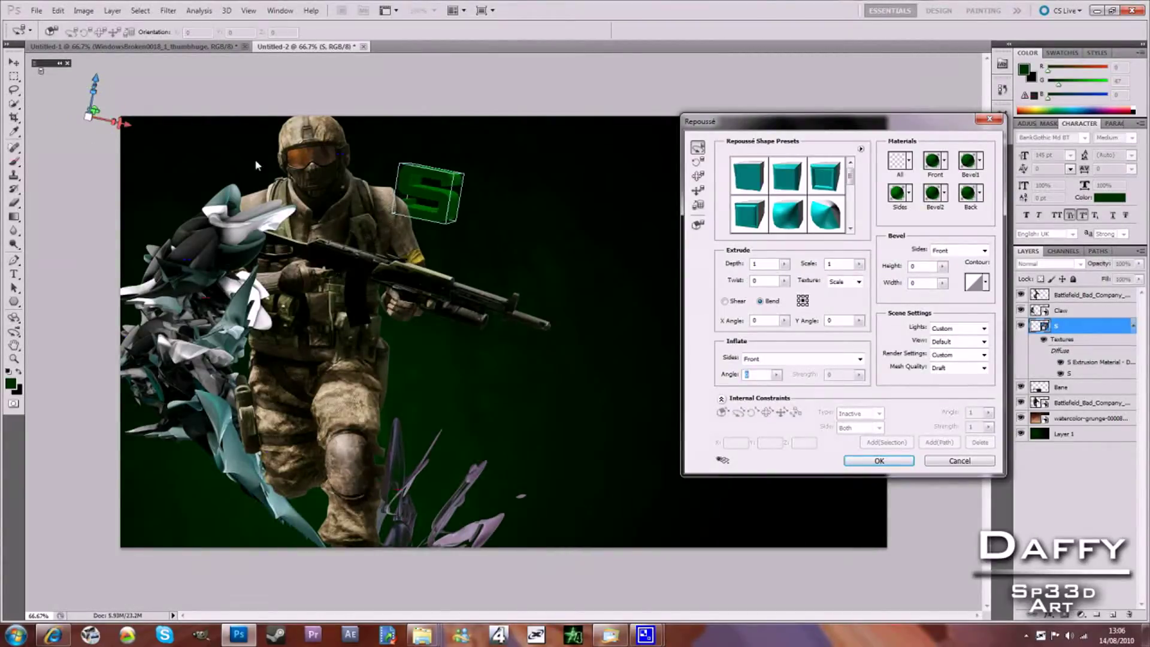
key(Return)
right_click(1036, 459)
click(1058, 466)
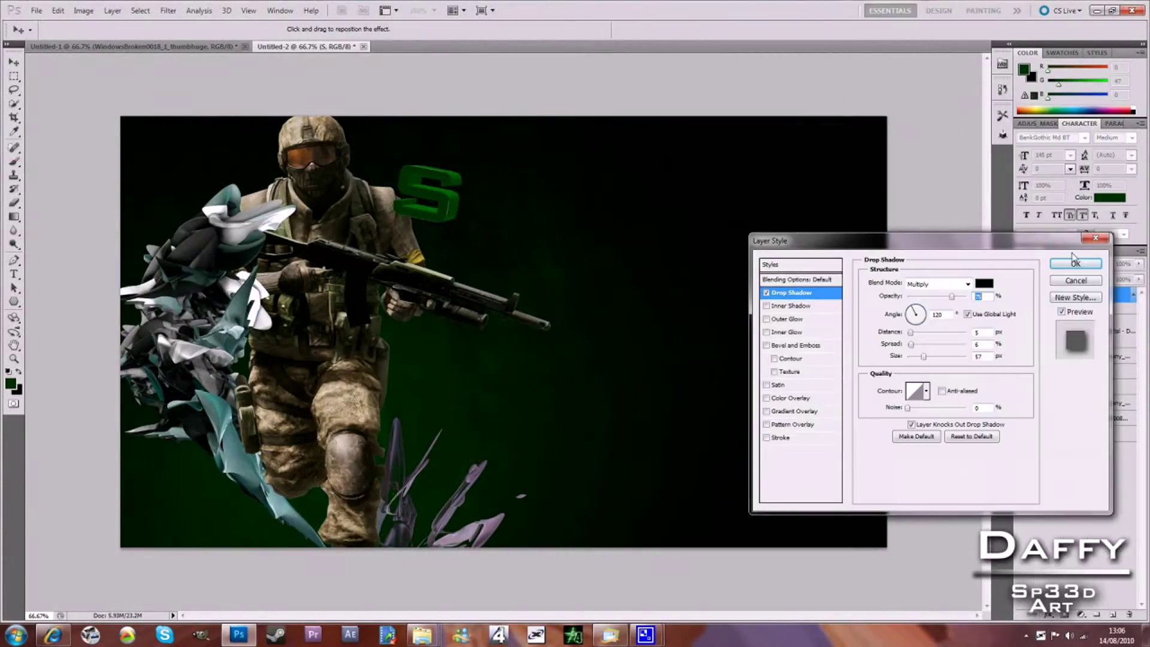
click(1074, 262)
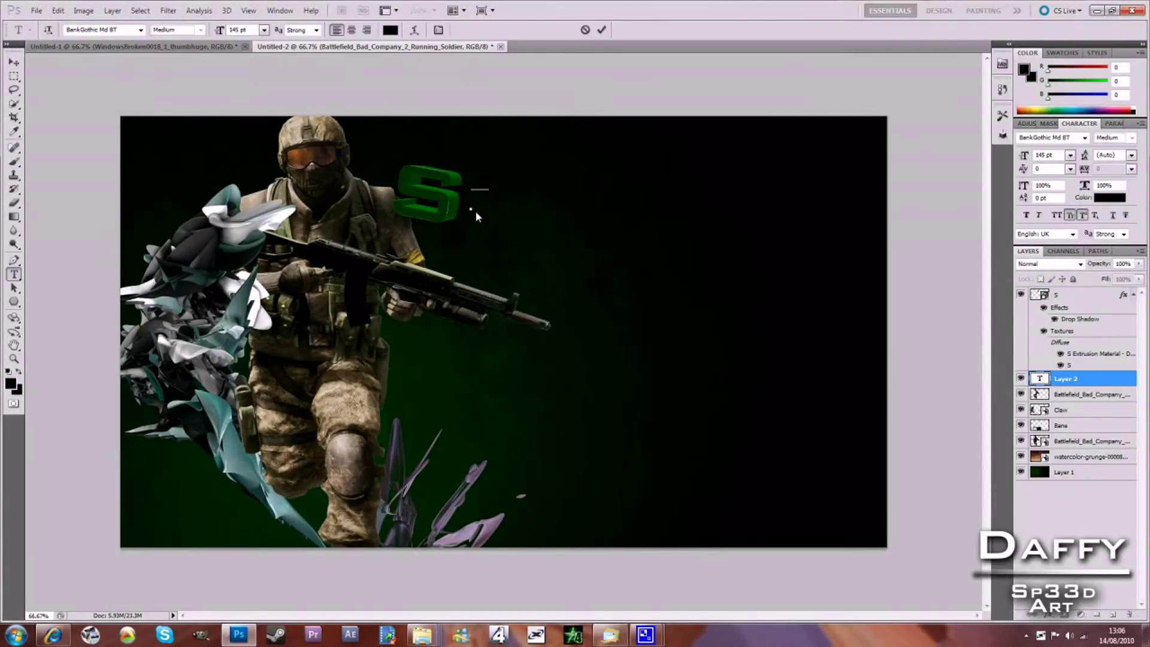
Start a new dark green text layer beside the S
click(476, 210)
key(Return)
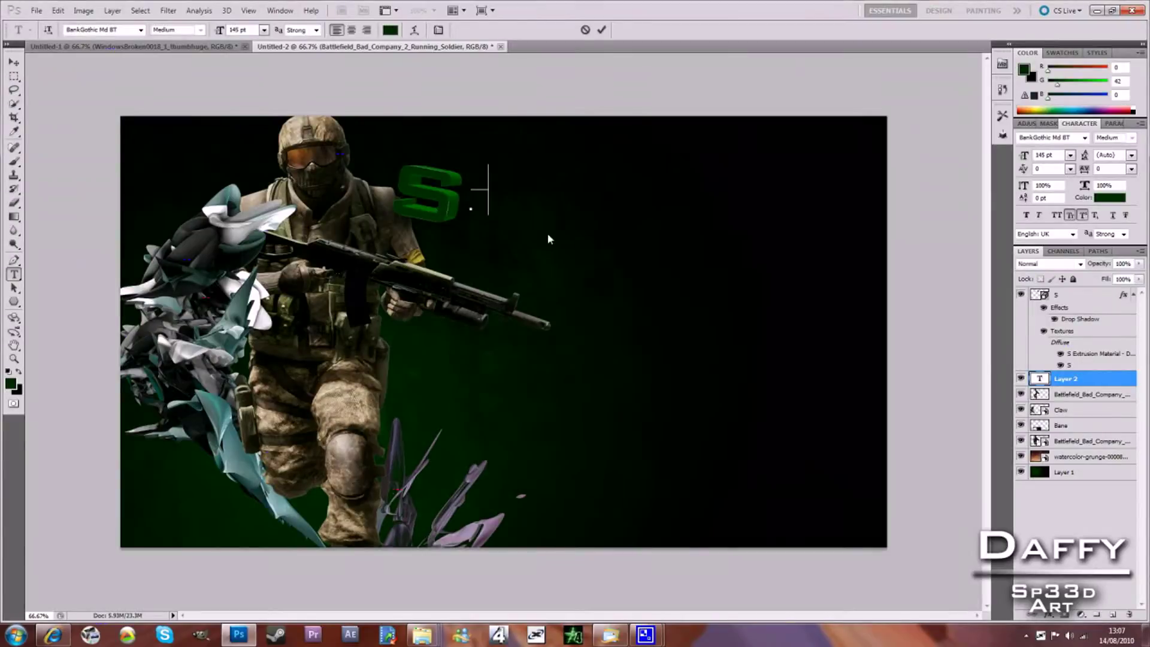
click(391, 30)
key(Return)
Type p and try extruding it with Repoussé, then cancel
text(p)
click(226, 10)
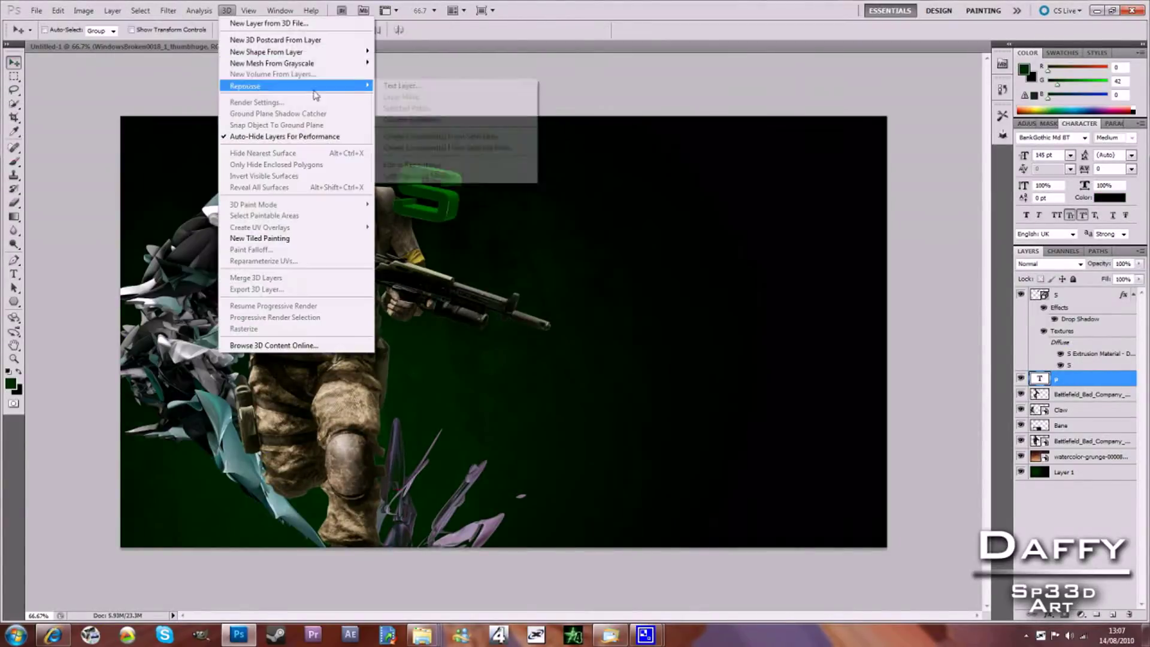
click(251, 89)
click(468, 90)
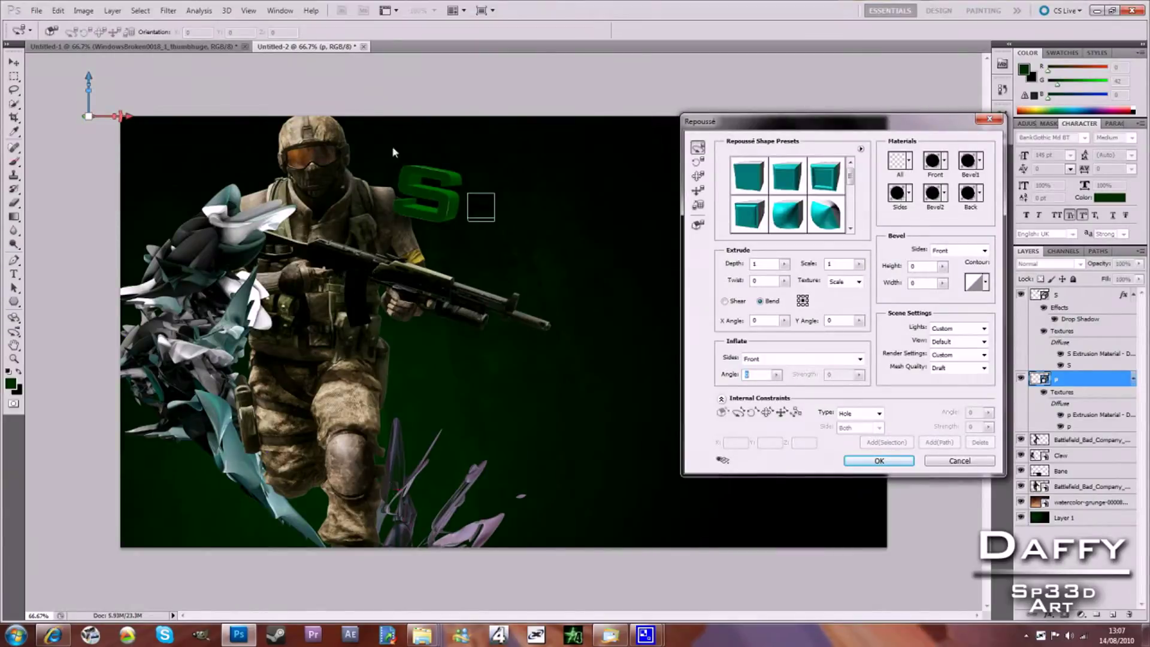
key(Escape)
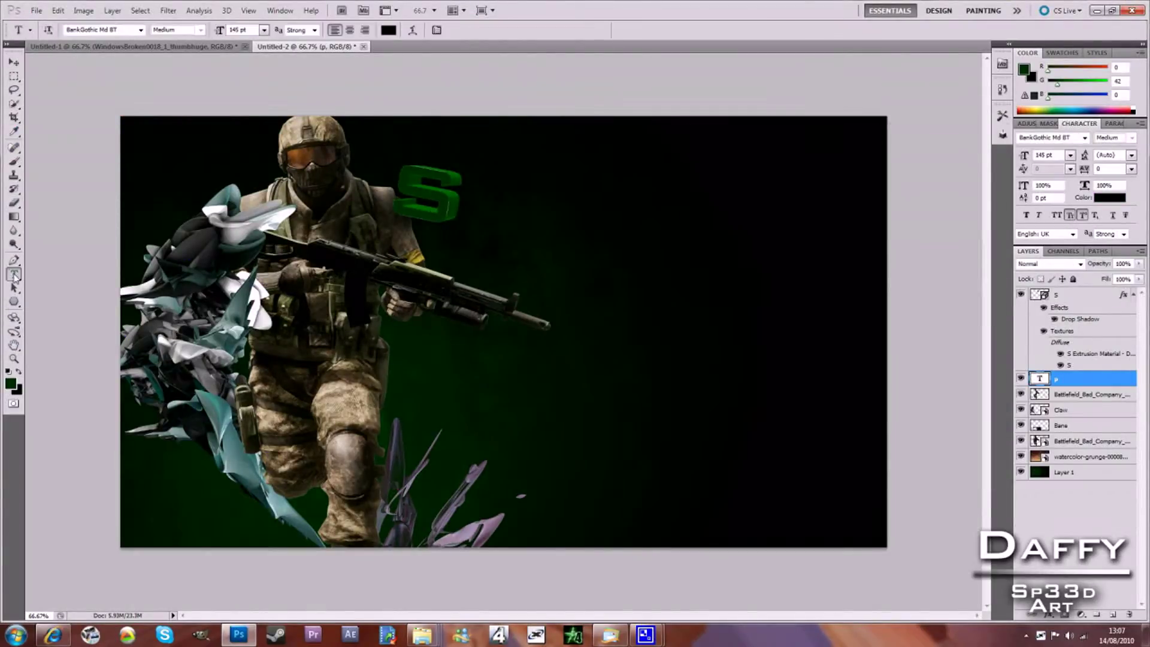
Delete the stray empty text layer and the p layer
click(472, 245)
right_click(1064, 379)
click(995, 72)
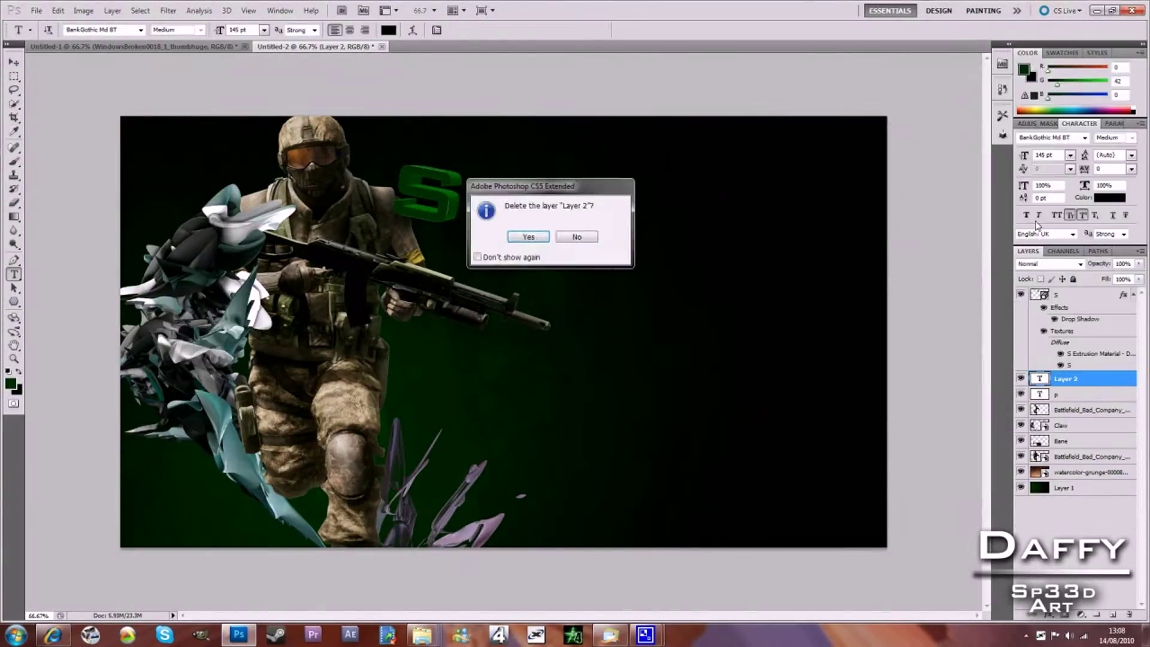
click(526, 235)
right_click(1064, 379)
click(994, 71)
click(525, 235)
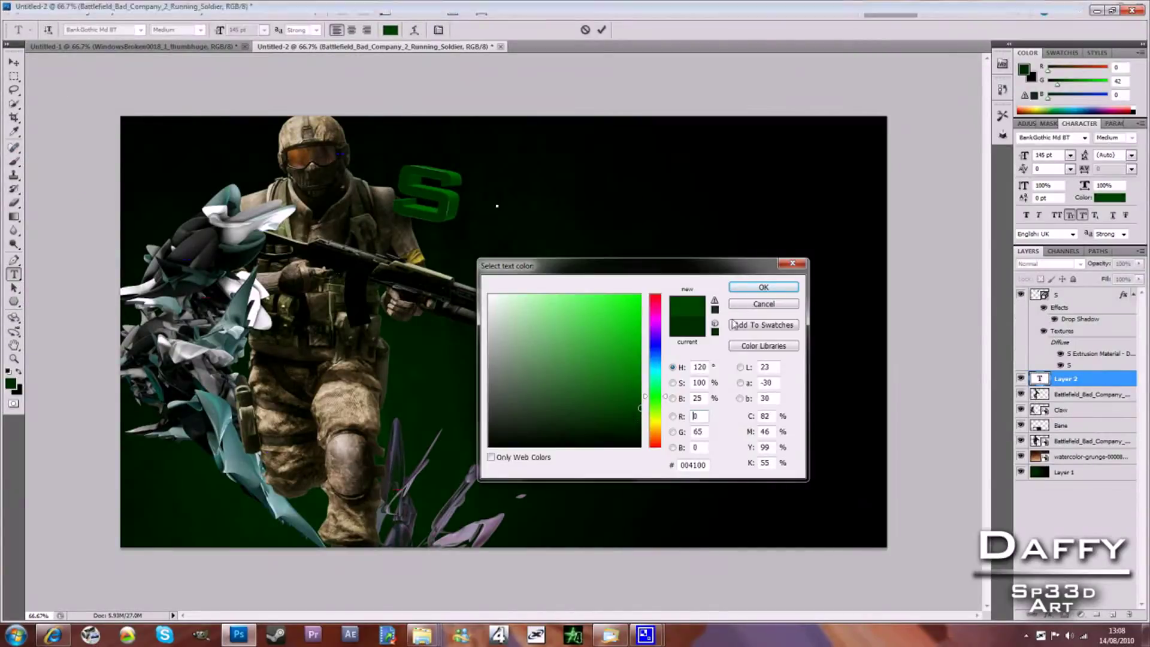
Extrude the new P text layer into a green 3D letter
click(226, 10)
click(400, 87)
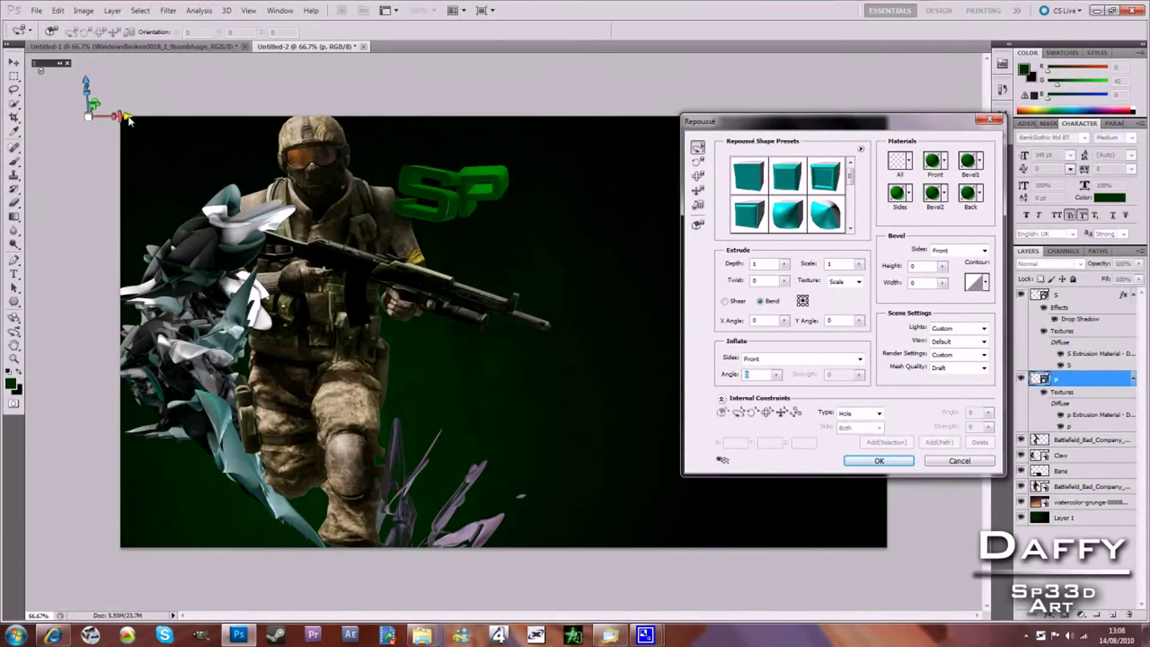
key(Return)
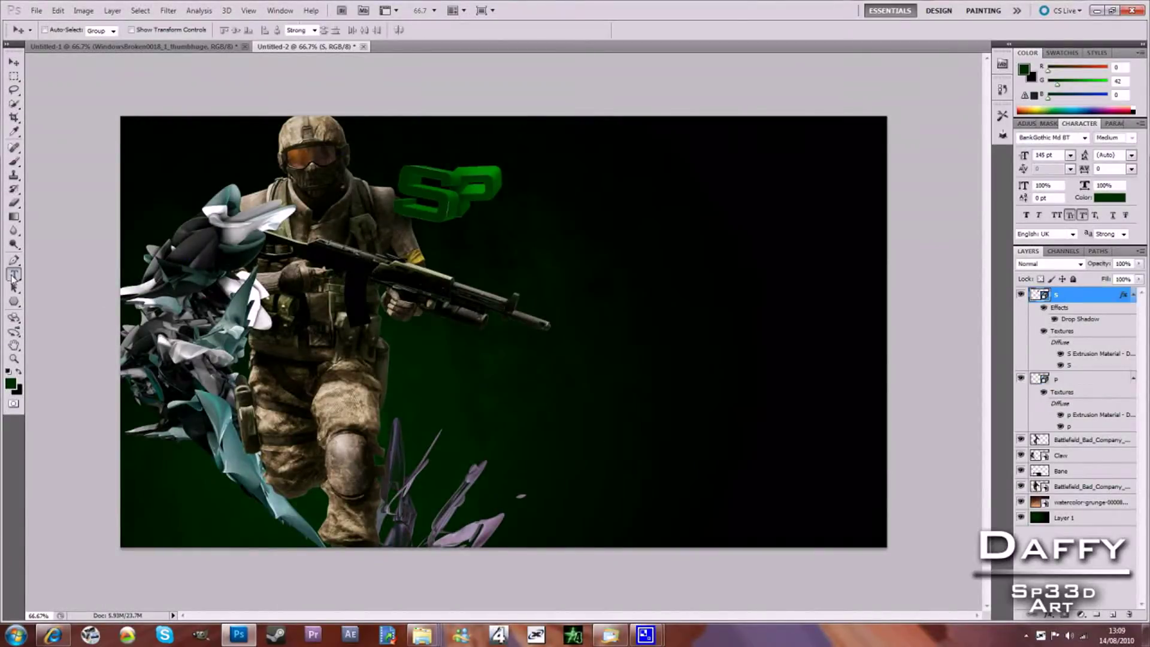
Type a 3 to the right of SP and begin extruding it into 3D
click(13, 277)
click(547, 252)
text(3)
click(227, 11)
click(400, 87)
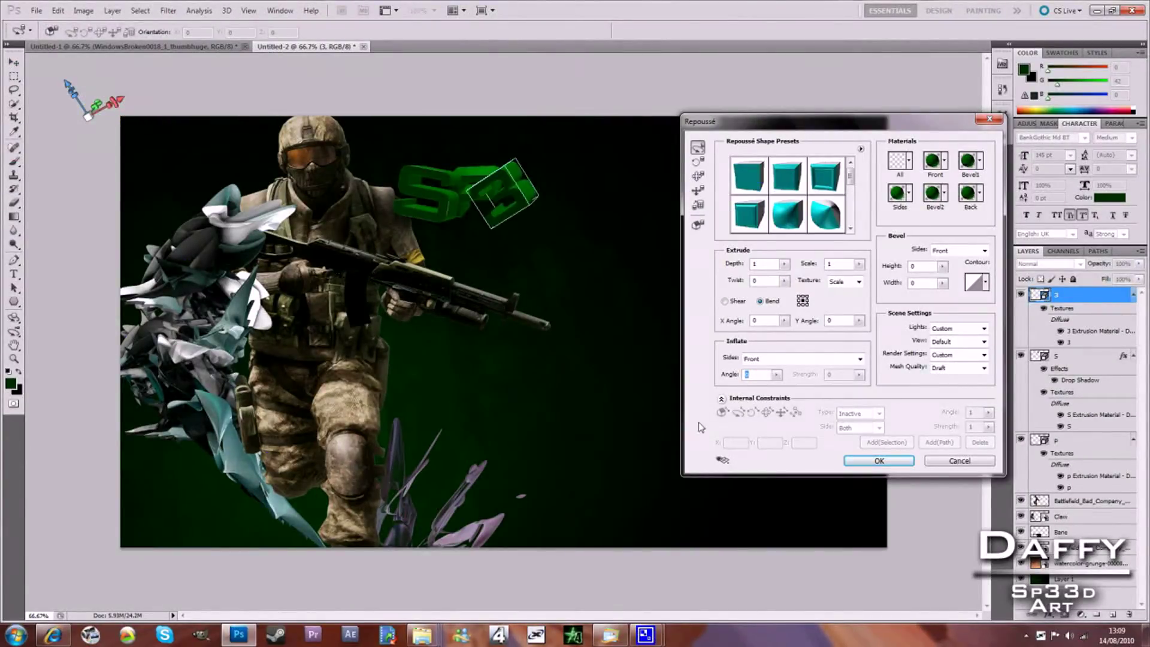
Apply the 3D extrusion of the first 3 and add a drop shadow
key(Return)
click(1066, 614)
click(1054, 476)
click(1078, 262)
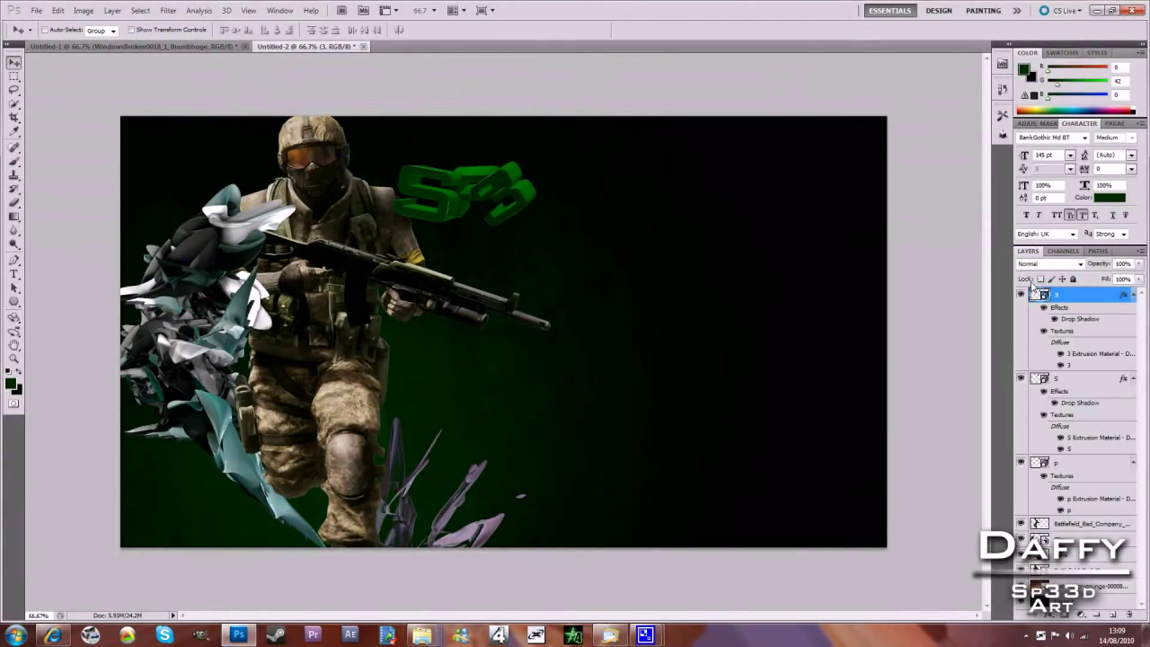
Add a second 3, extruded into 3D with a drop shadow
key(t)
click(582, 239)
click(227, 11)
click(400, 85)
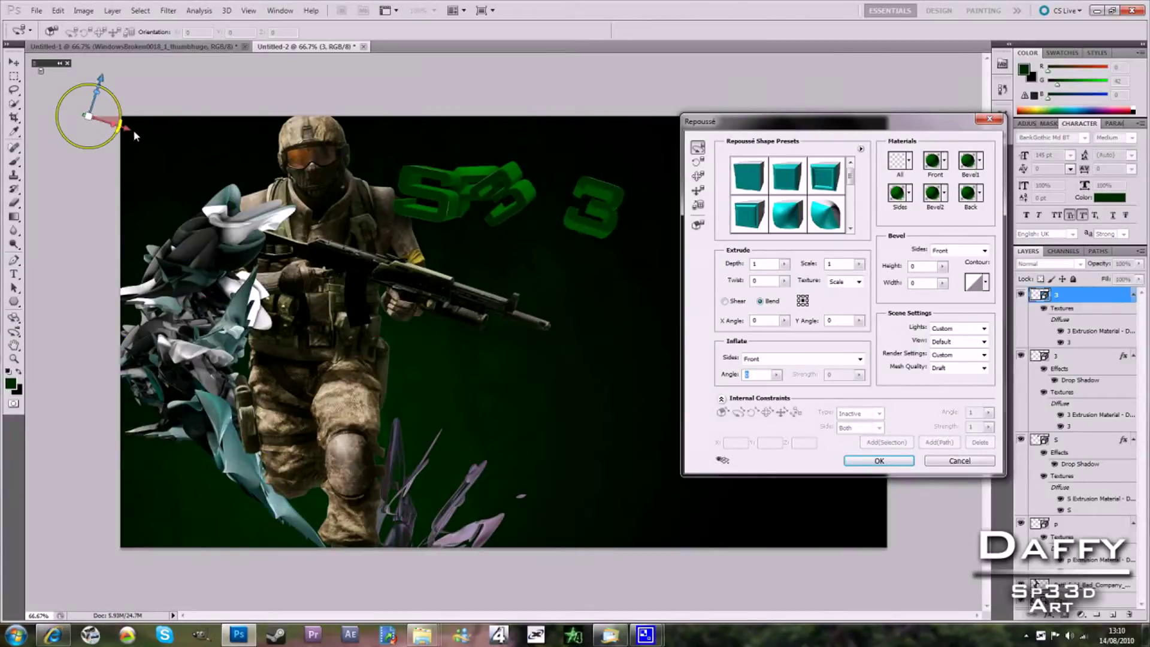
key(Return)
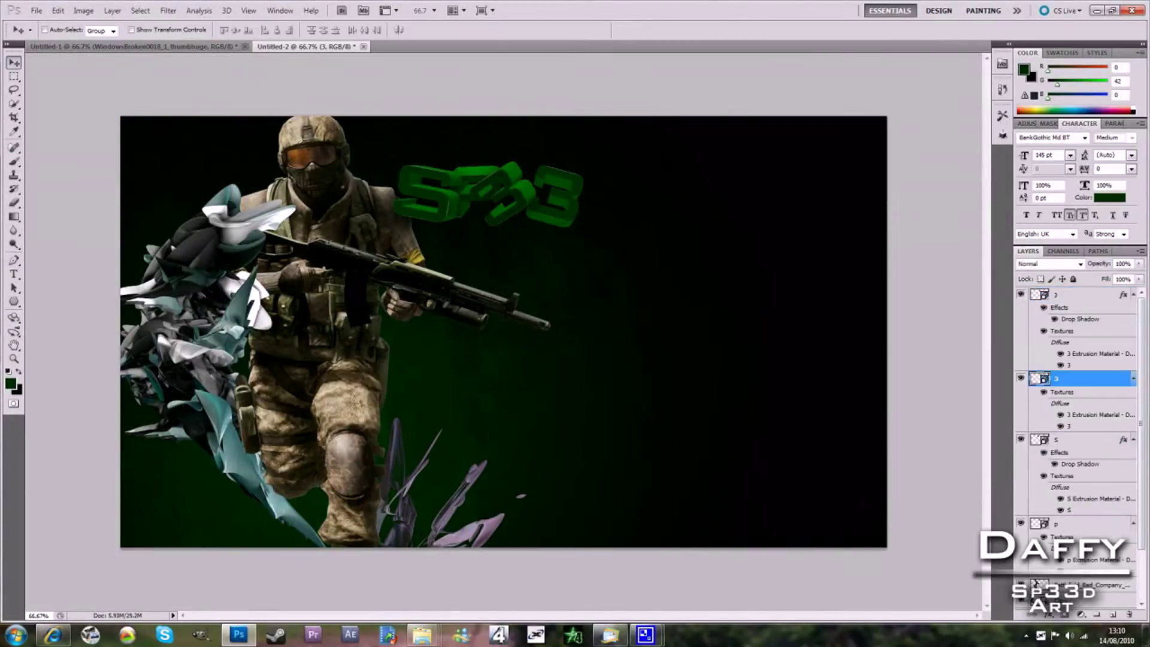
click(1066, 615)
click(1060, 518)
click(1078, 261)
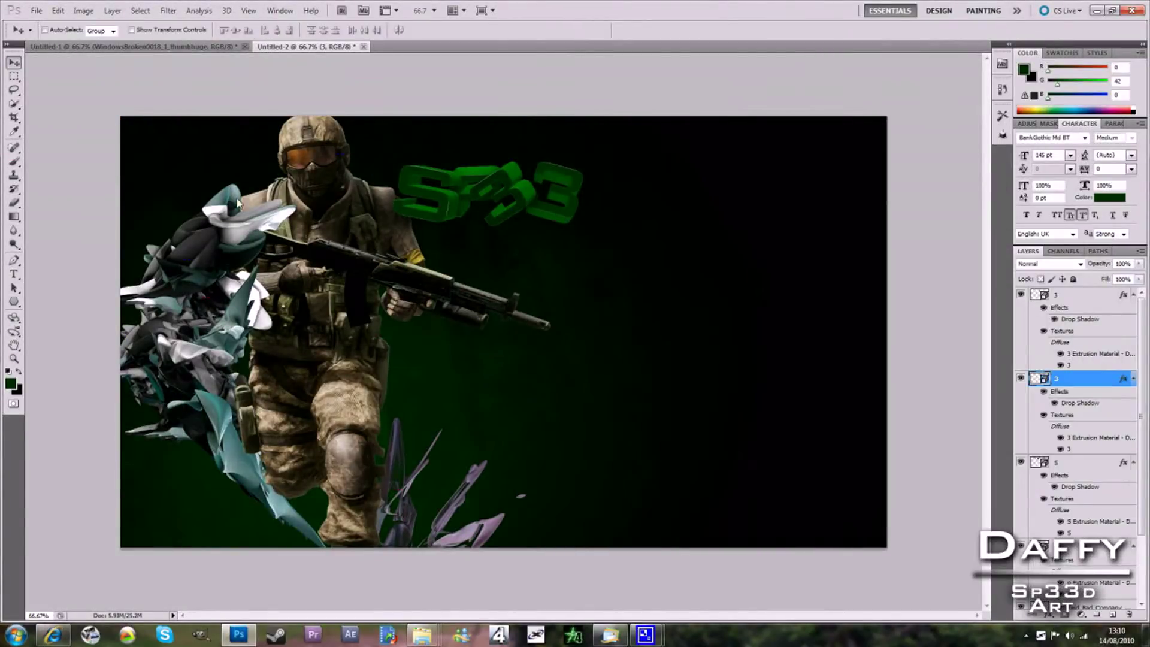
Type a capital D, extrude it into 3D, and paste the same drop shadow
key(t)
click(590, 195)
key(Caps_Lock)
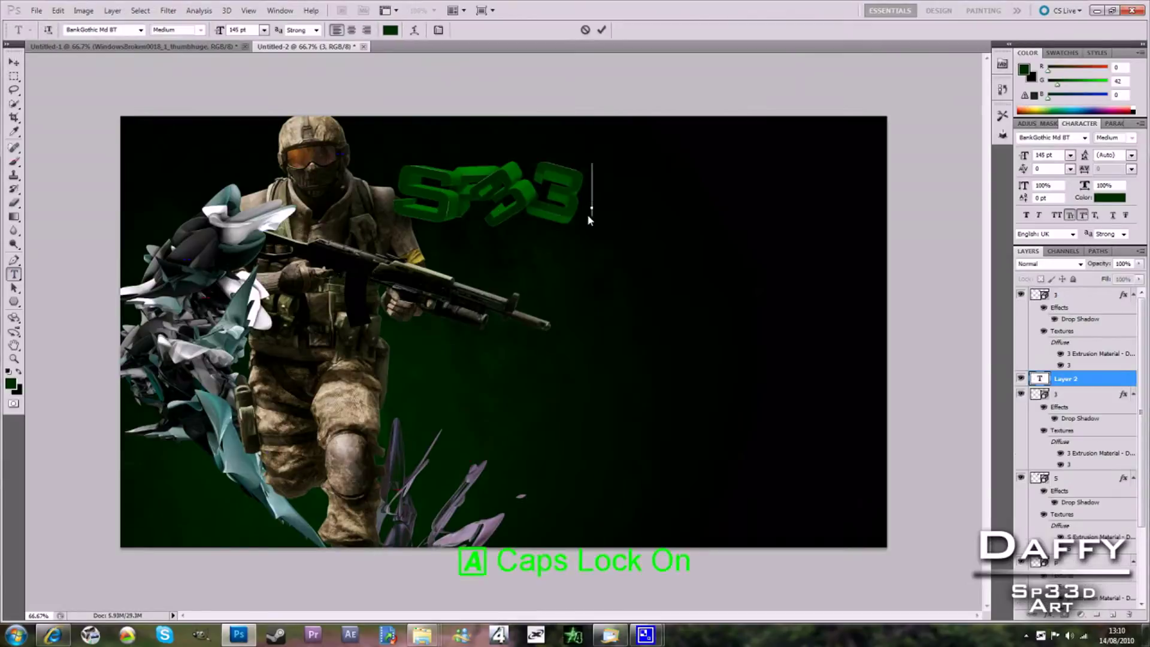
text(D)
key(Caps_Lock)
click(227, 10)
click(398, 87)
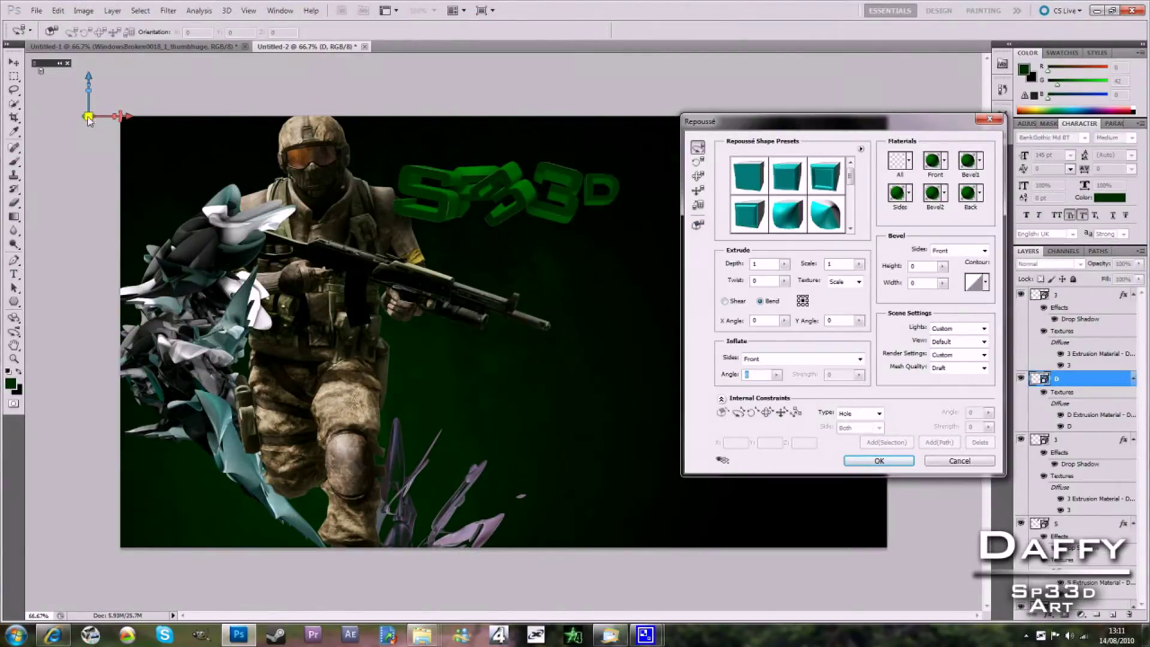
click(879, 460)
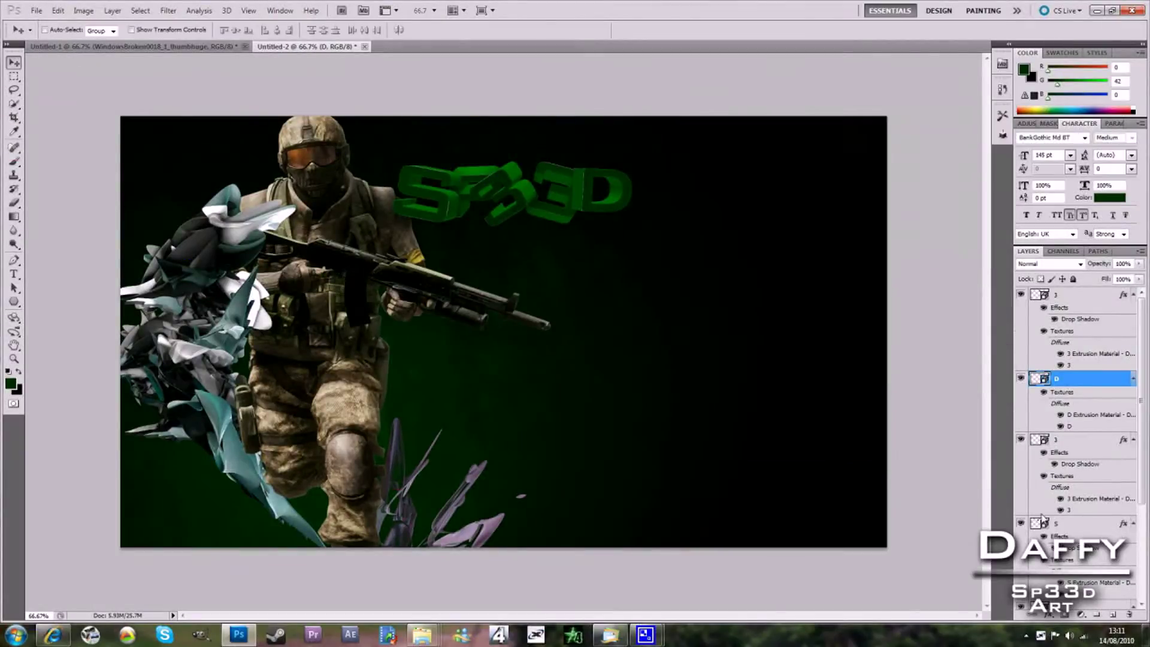
right_click(1072, 379)
click(1084, 269)
Open the abstract_0054 render as a smart object and blend it with Lighten
click(36, 10)
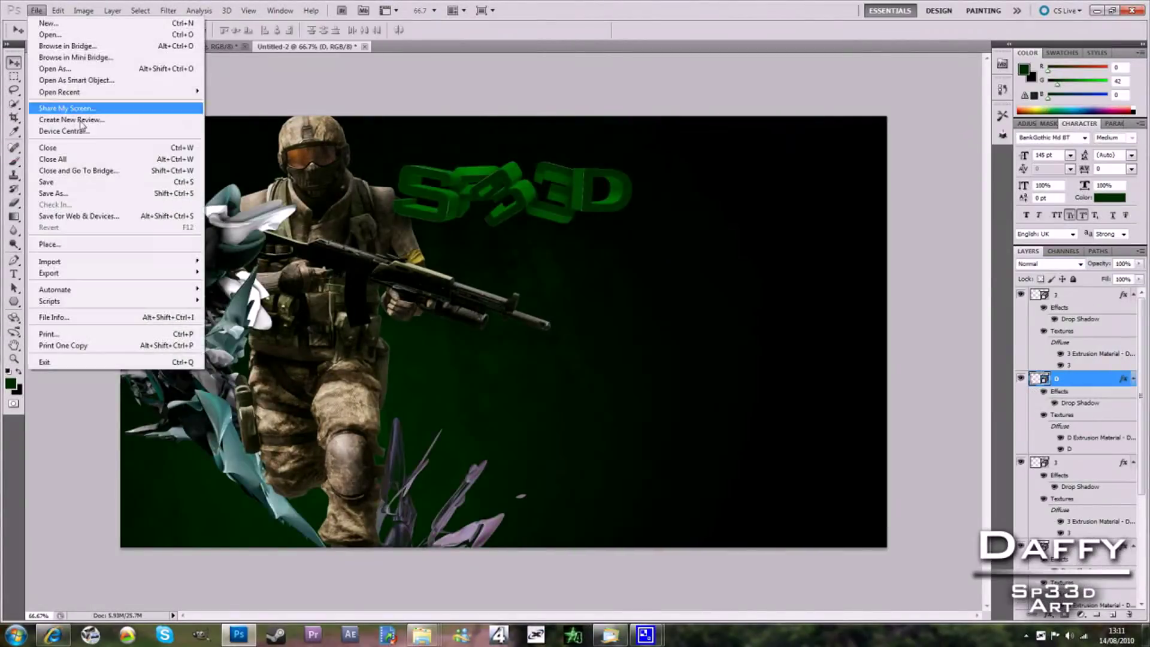
click(66, 85)
mouse_move(807, 183)
mouse_down()
mouse_move(805, 294)
mouse_move(771, 283)
mouse_up()
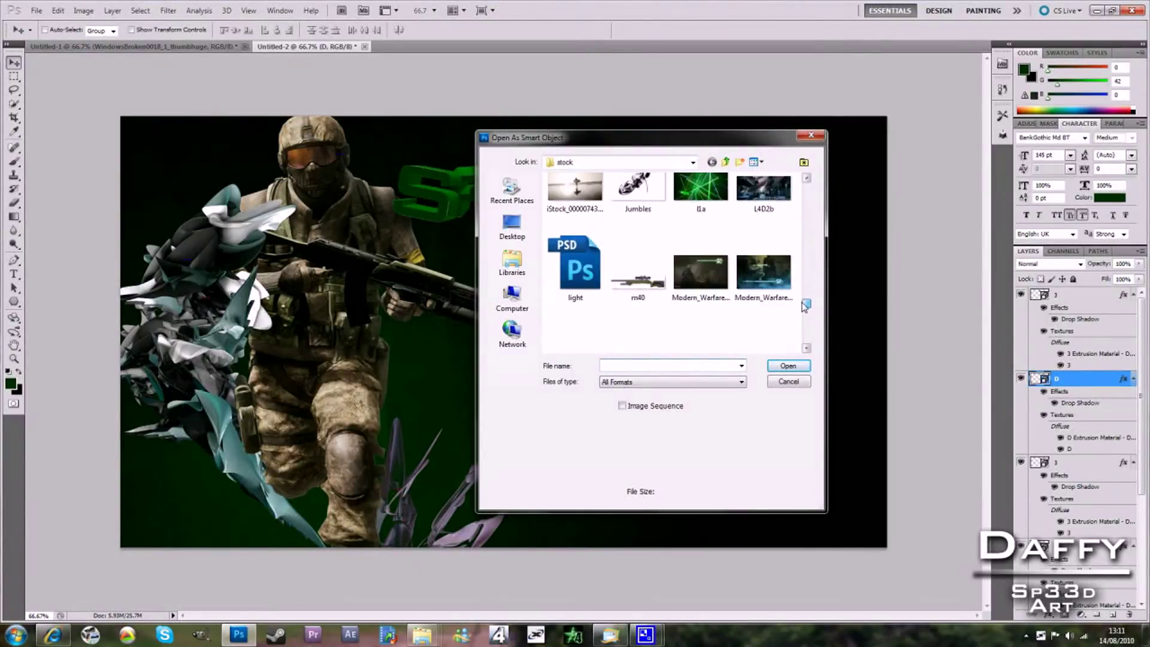
scroll(772, 284, up, 3)
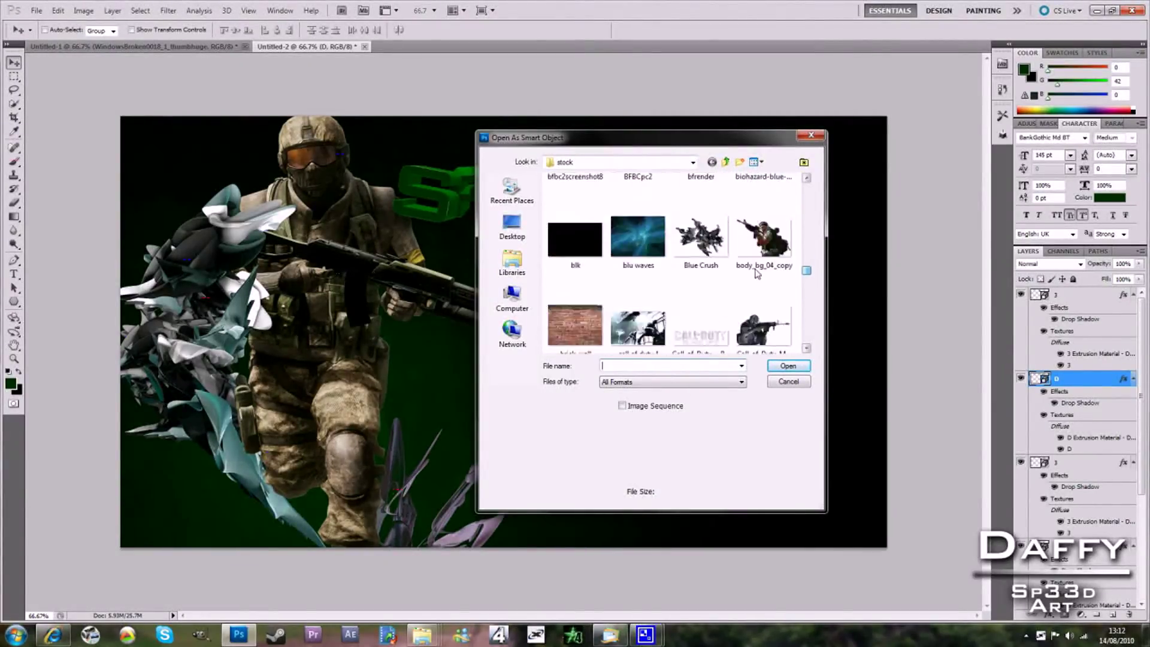
scroll(755, 252, up, 3)
click(788, 365)
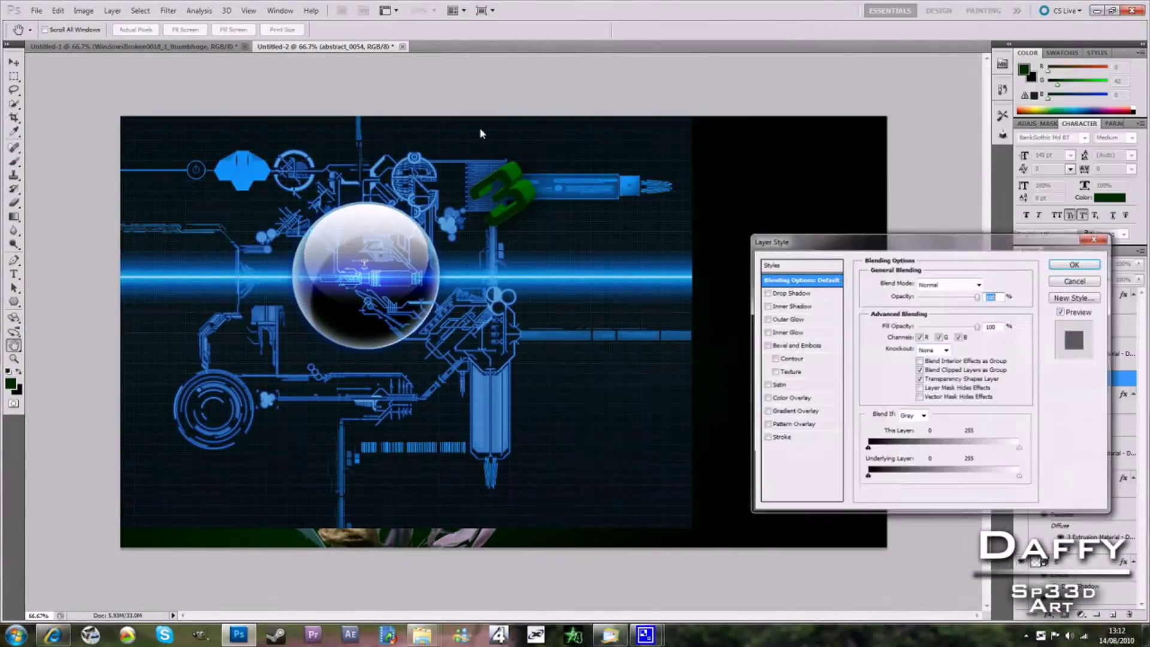
click(950, 285)
click(940, 362)
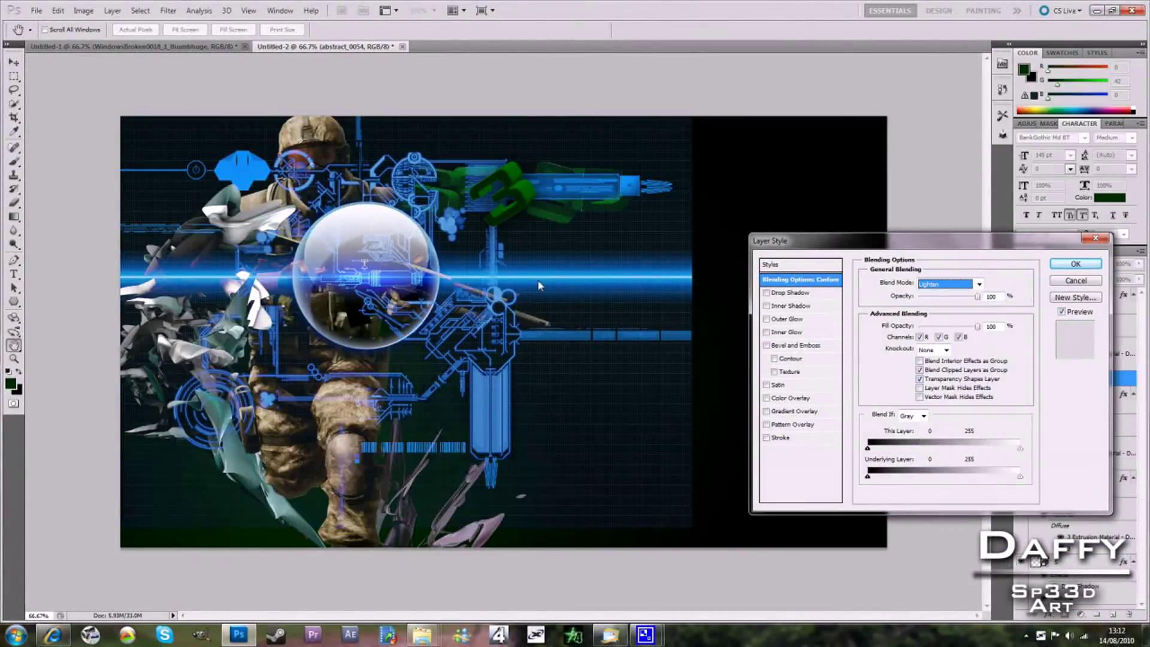
click(1074, 264)
Move the abstract render to the right and enlarge it
key(v)
mouse_move(388, 277)
mouse_down()
mouse_move(537, 284)
mouse_move(767, 257)
mouse_up()
key(ctrl+t)
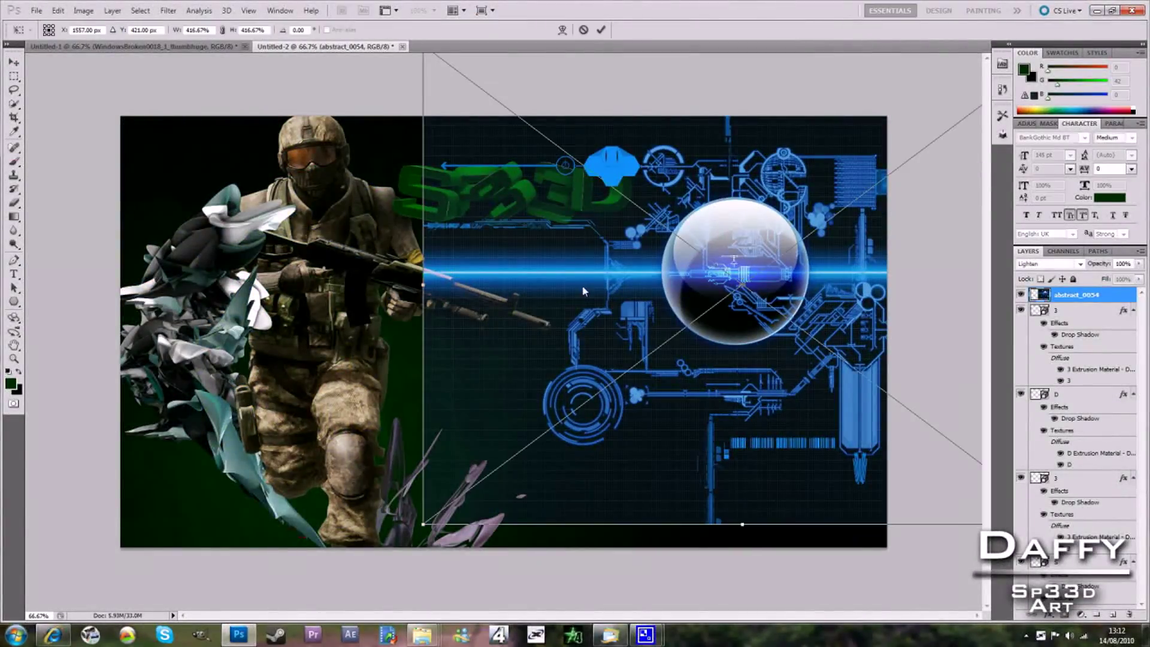
drag(685, 521, 686, 530)
drag(584, 314, 681, 320)
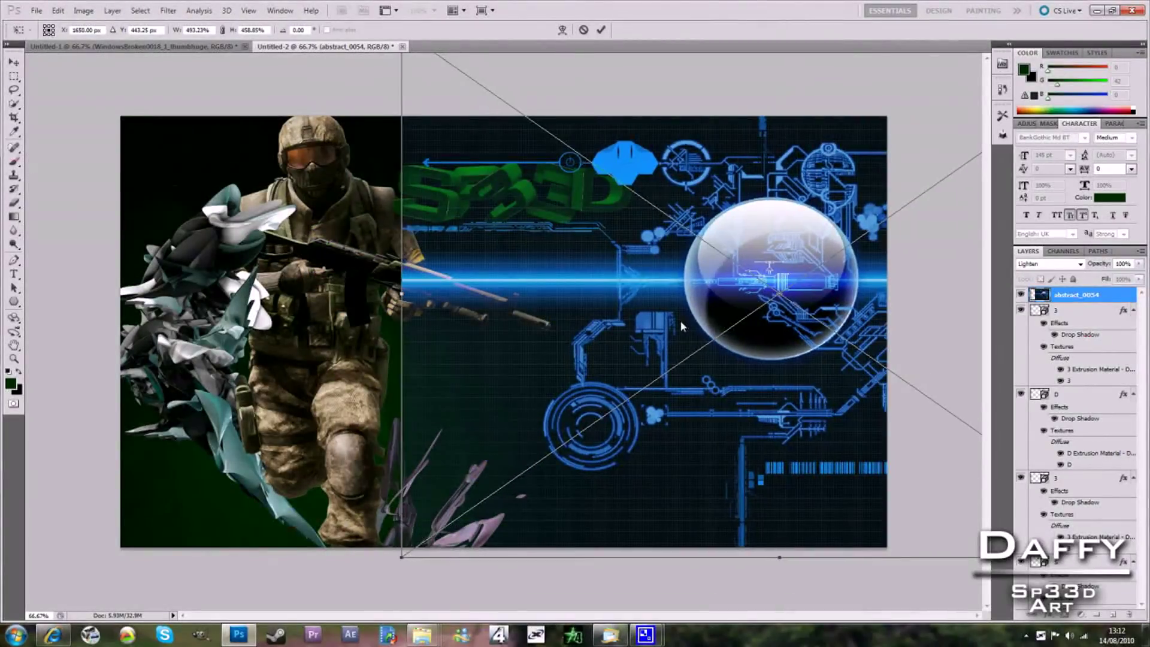
key(Return)
Erase the abstract render everywhere except behind the SP3D logo
right_click(1087, 297)
click(964, 431)
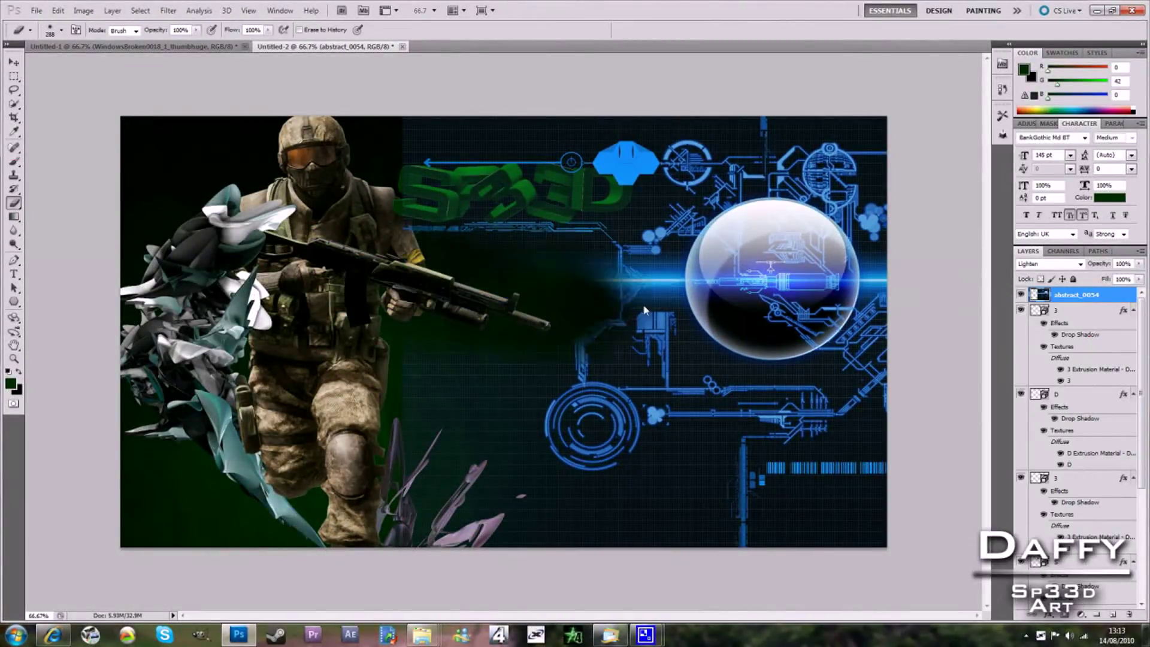
mouse_move(419, 257)
mouse_down()
mouse_move(780, 458)
mouse_move(706, 202)
mouse_move(870, 372)
mouse_up()
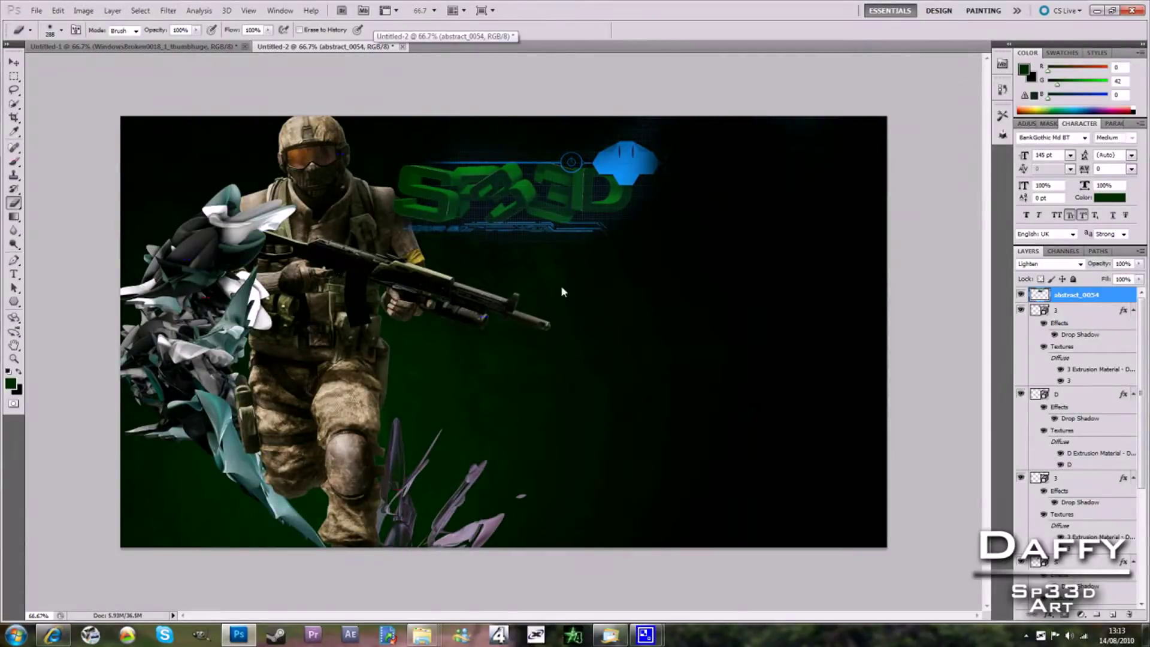
Add a white 'Art' text line below the SP3D logo
click(463, 235)
key(Caps_Lock)
key(ctrl+a)
click(390, 30)
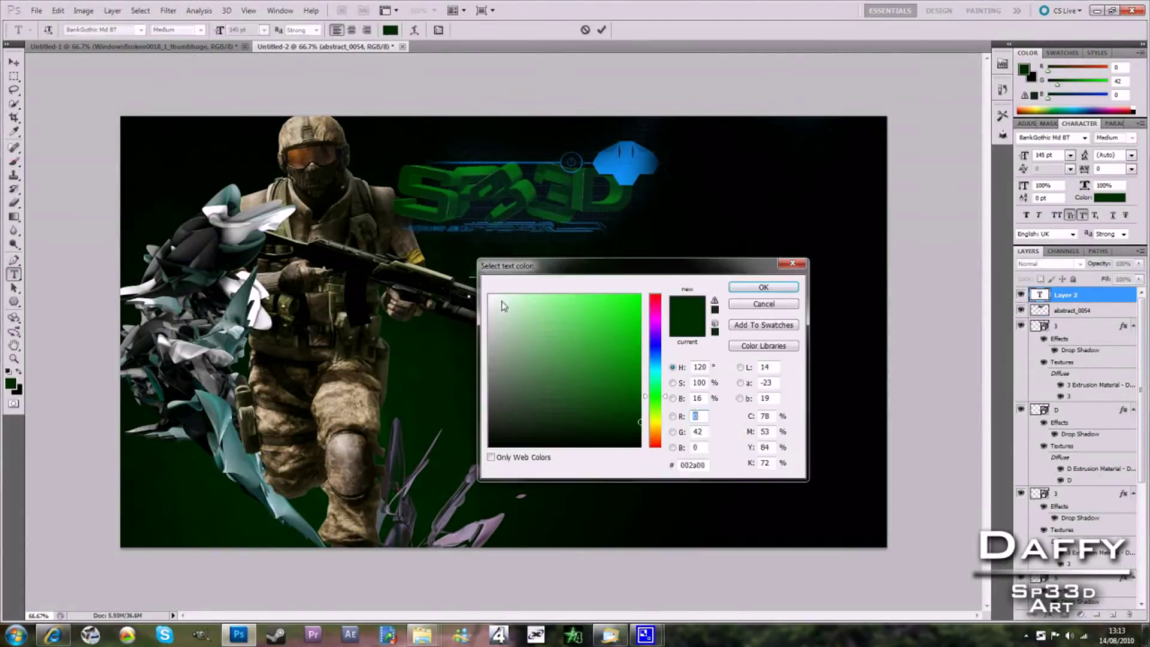
click(501, 303)
click(763, 286)
click(1028, 291)
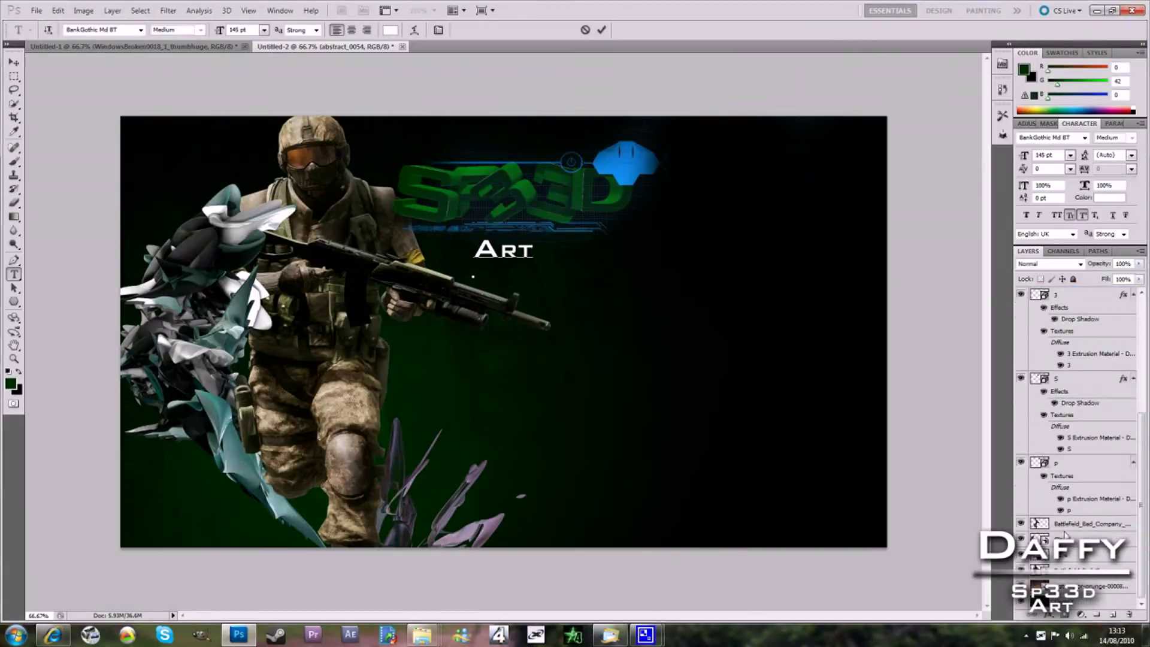
Duplicate the purple shard render, erase most of it, and place it beside the soldier's helmet
right_click(1026, 560)
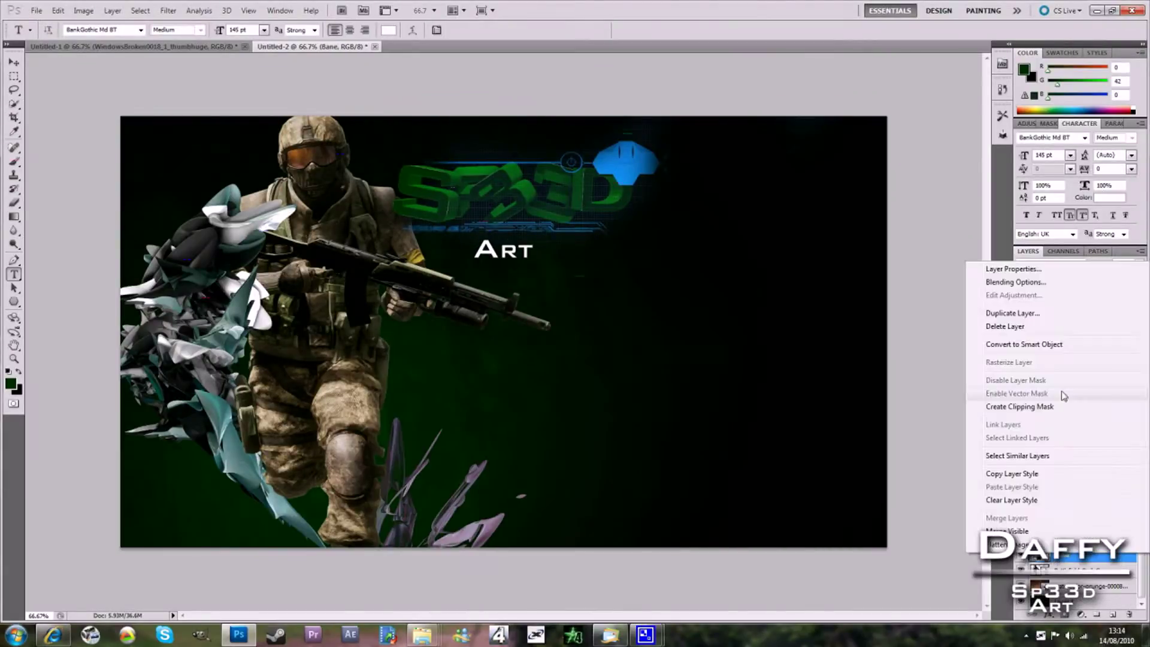
click(1018, 314)
key(Return)
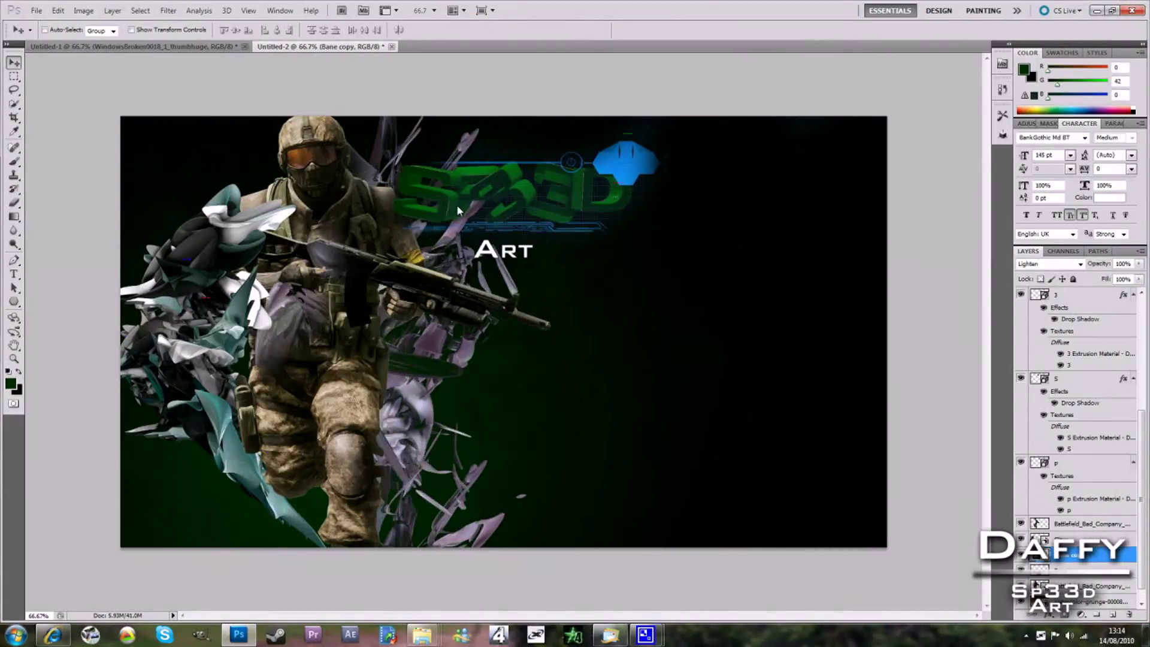
drag(443, 479, 594, 177)
key(e)
mouse_move(563, 443)
mouse_down()
mouse_move(435, 318)
mouse_move(491, 229)
mouse_up()
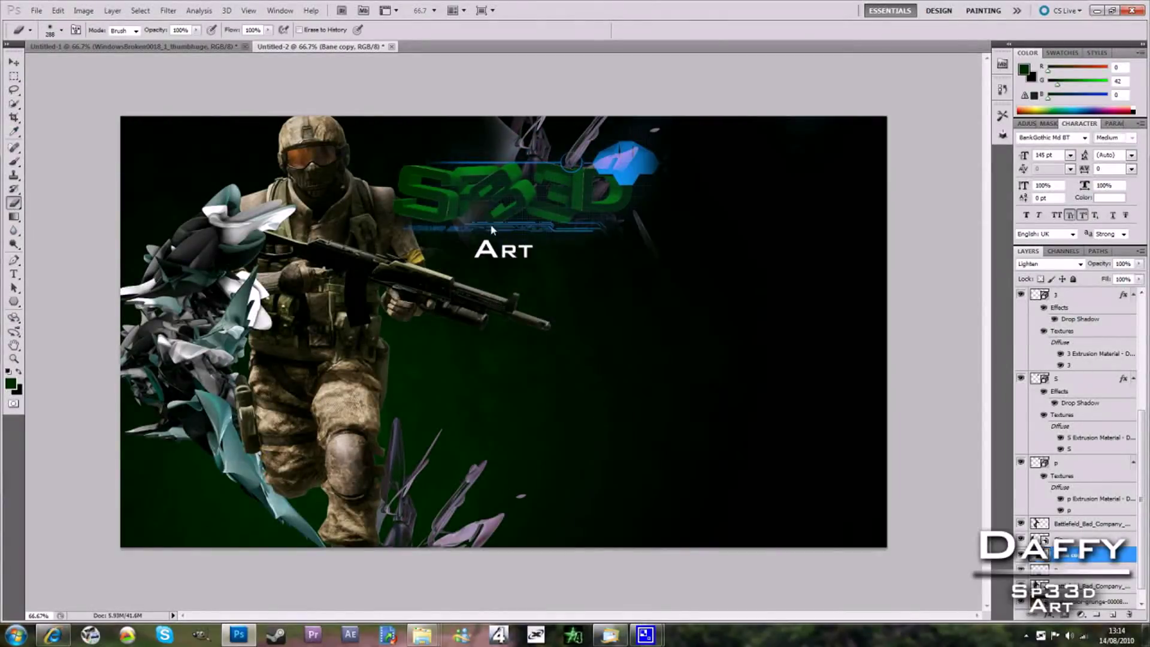
drag(638, 191, 394, 170)
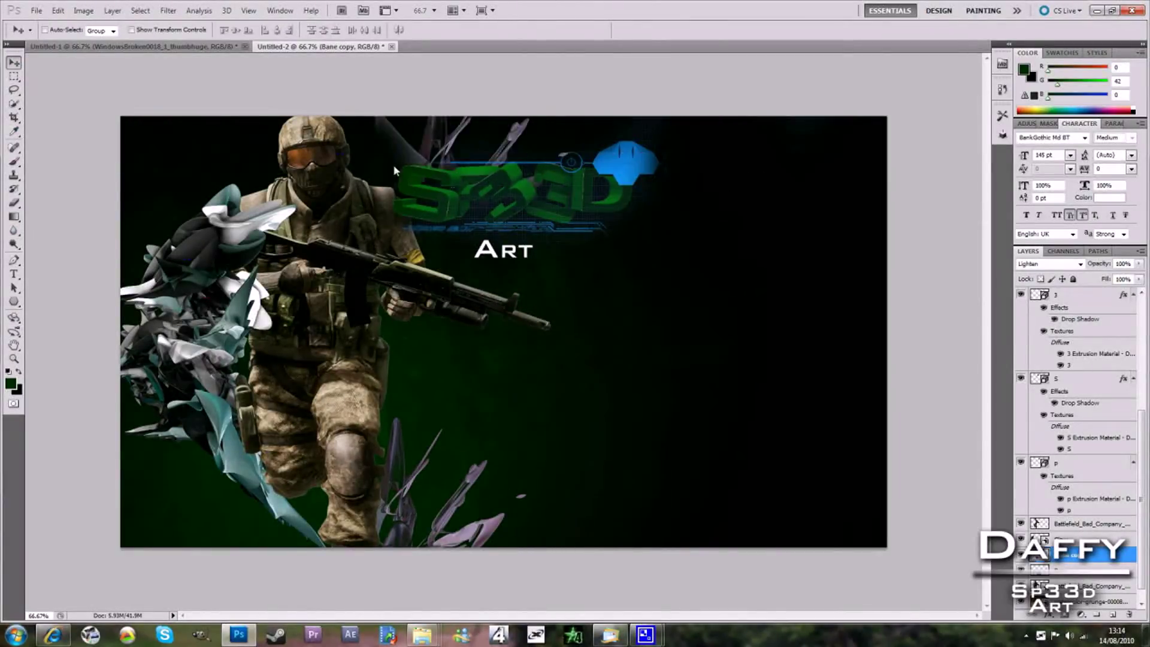
drag(319, 192, 442, 203)
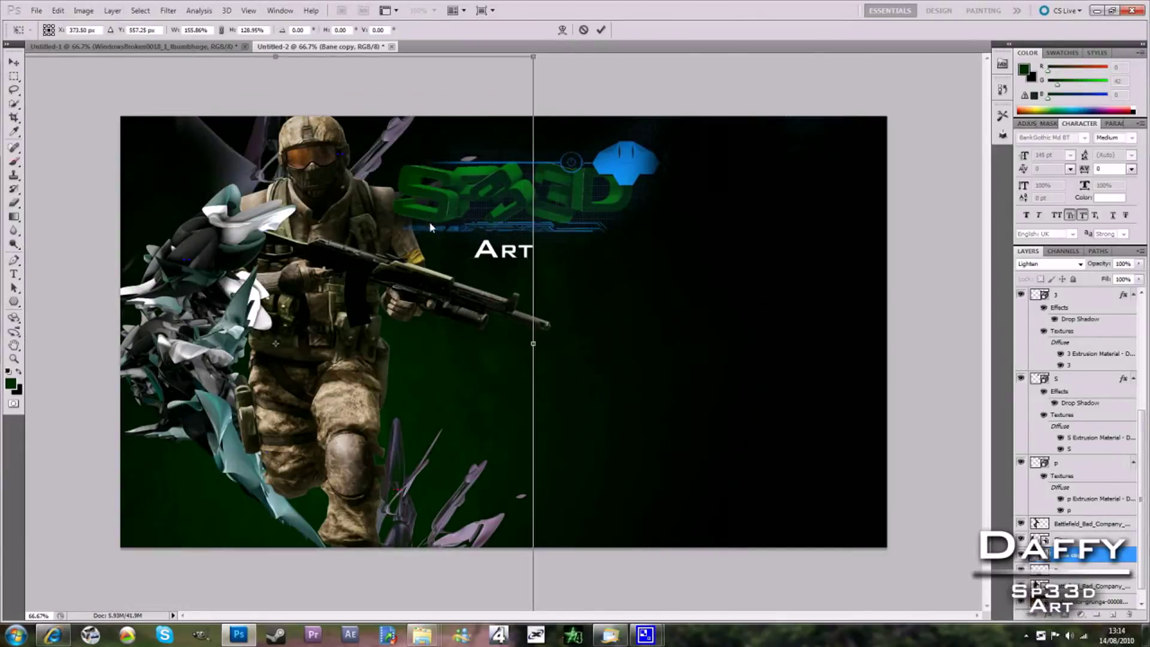
Open the WindowsBroken crack image as a smart object and bring it into the banner
click(36, 10)
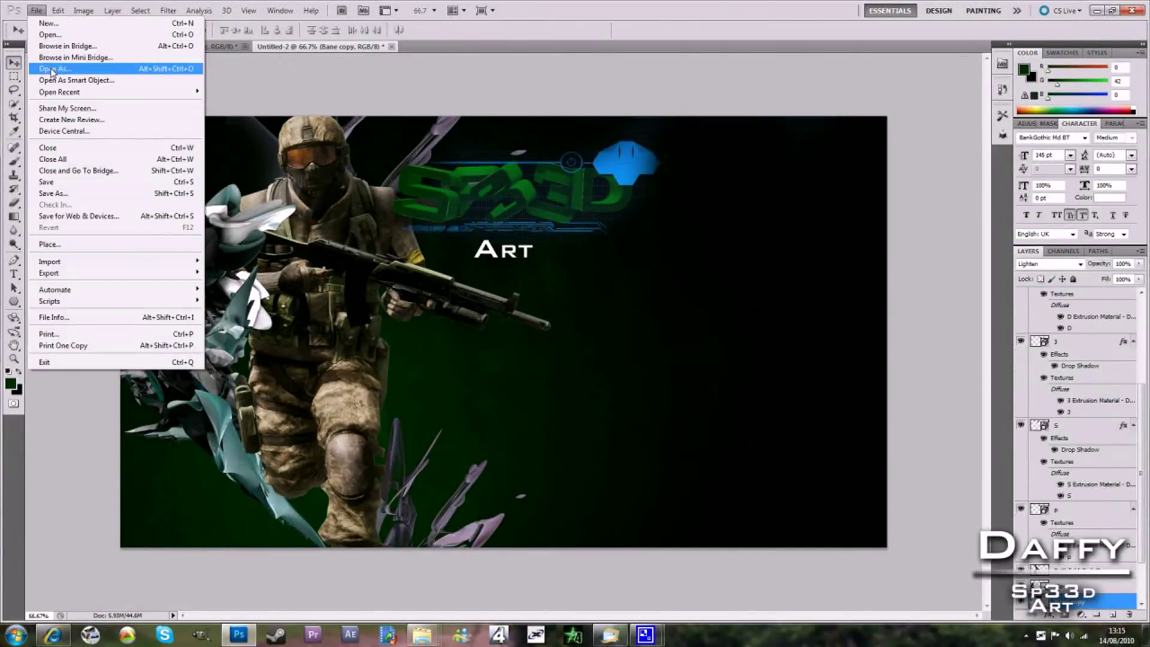
click(78, 70)
click(788, 367)
drag(551, 192, 688, 395)
click(616, 51)
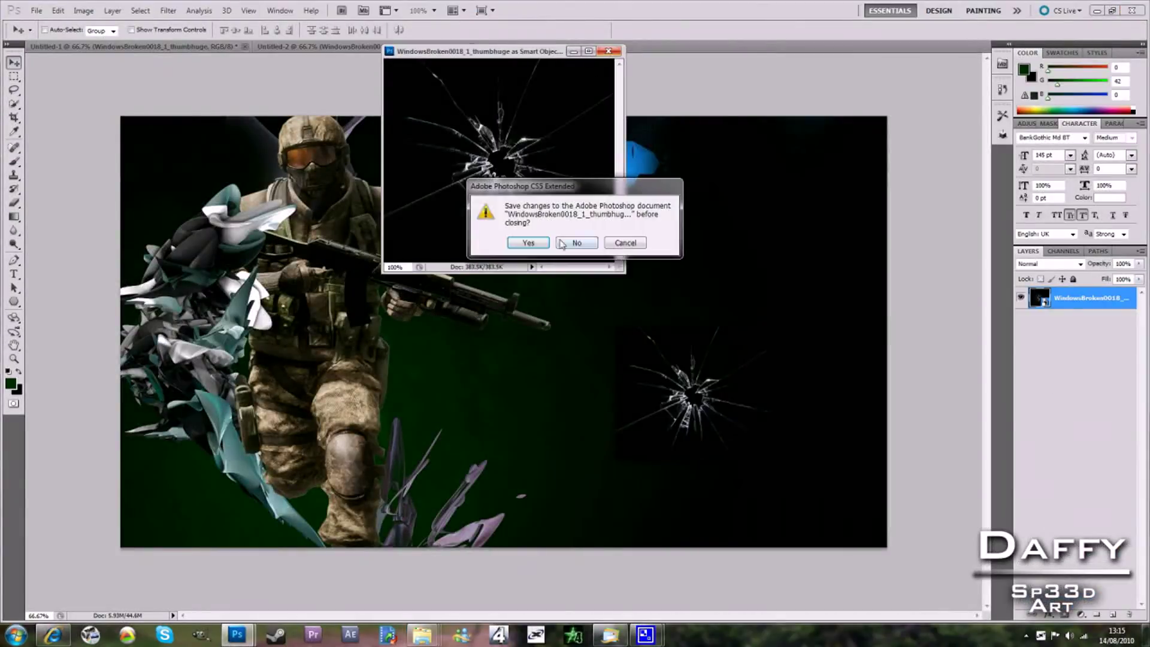
click(560, 241)
Set the crack layer's blend mode to Lighten
right_click(1054, 296)
click(1030, 277)
click(949, 284)
click(934, 366)
key(Return)
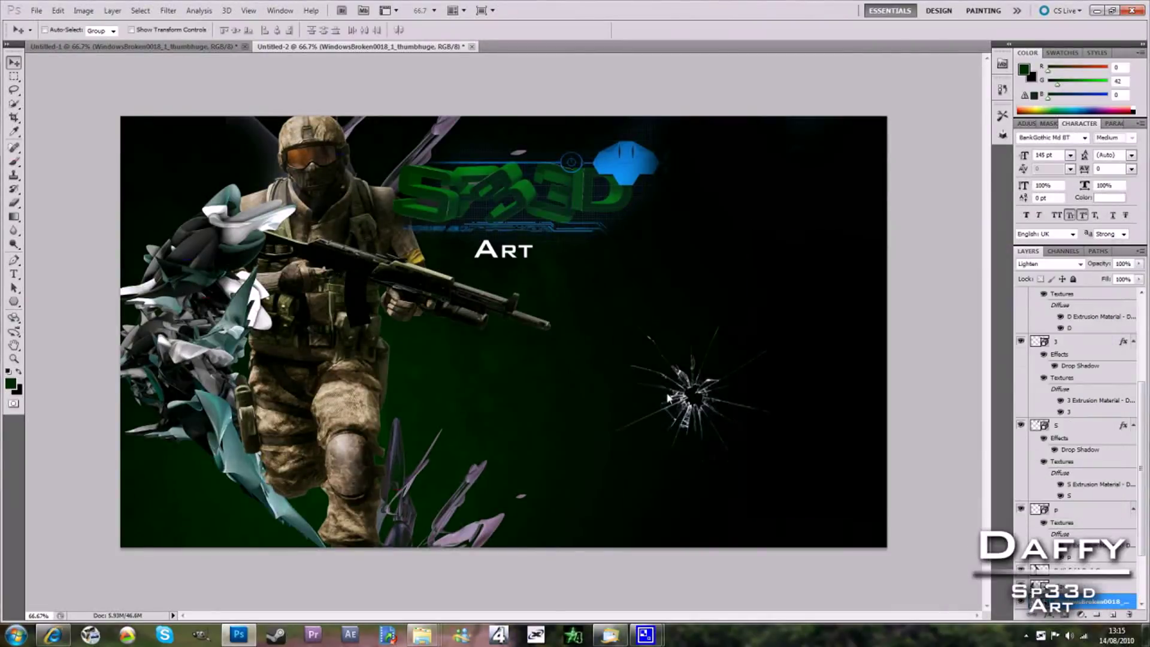
Enlarge the crack beside the Art text, then begin a signature text at bottom-left
key(ctrl+t)
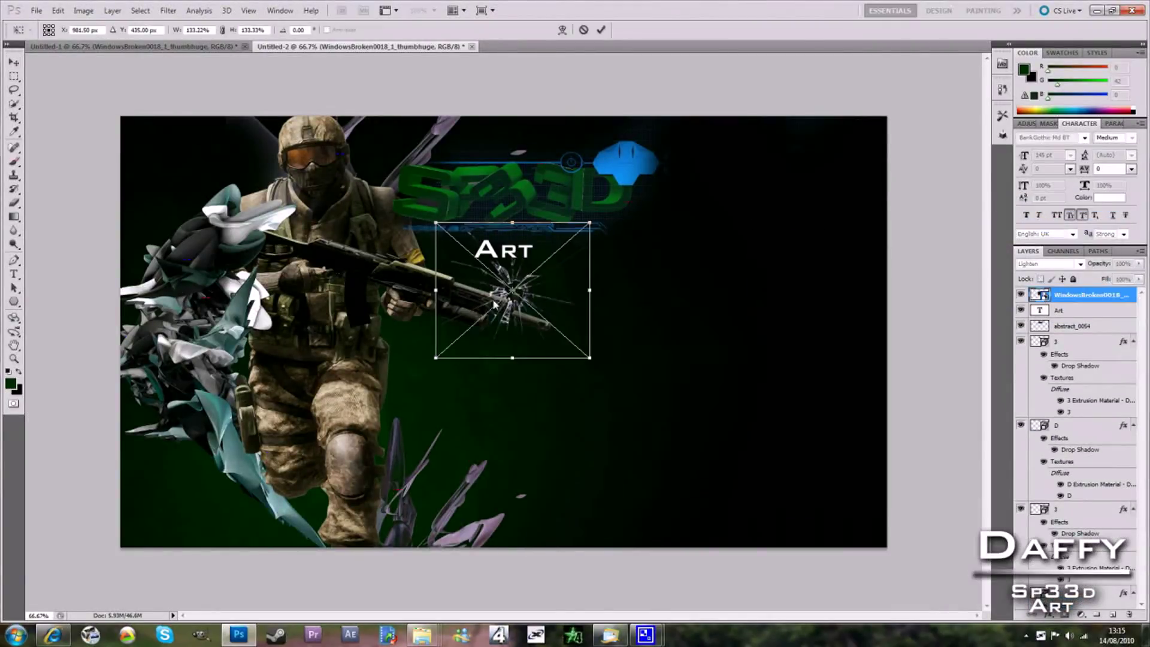
mouse_move(590, 219)
mouse_down()
mouse_move(670, 223)
mouse_move(603, 279)
mouse_up()
key(Return)
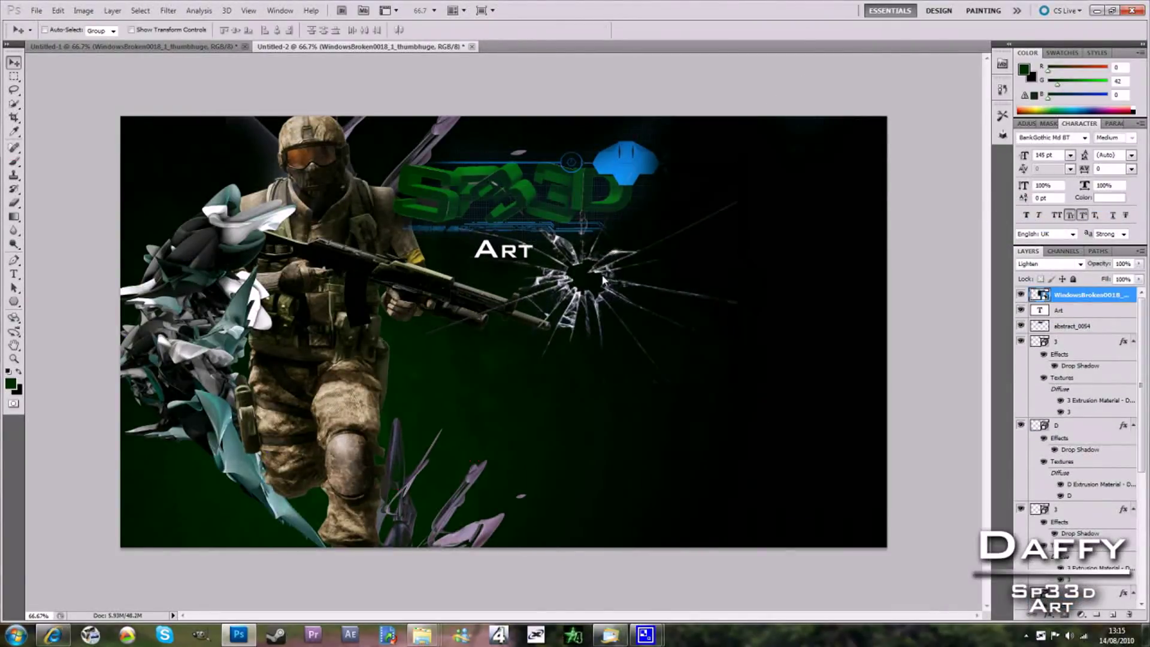
key(t)
click(131, 540)
text(Daffy)
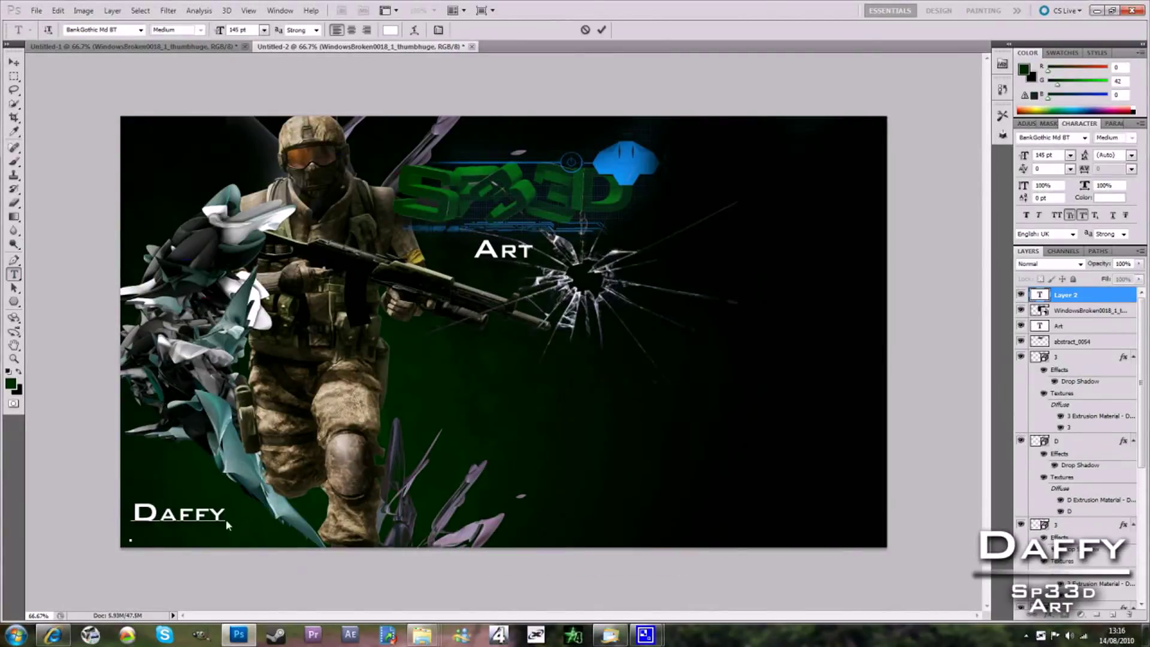
Shrink the signature text to 36 pt
key(ctrl+a)
click(263, 30)
click(240, 194)
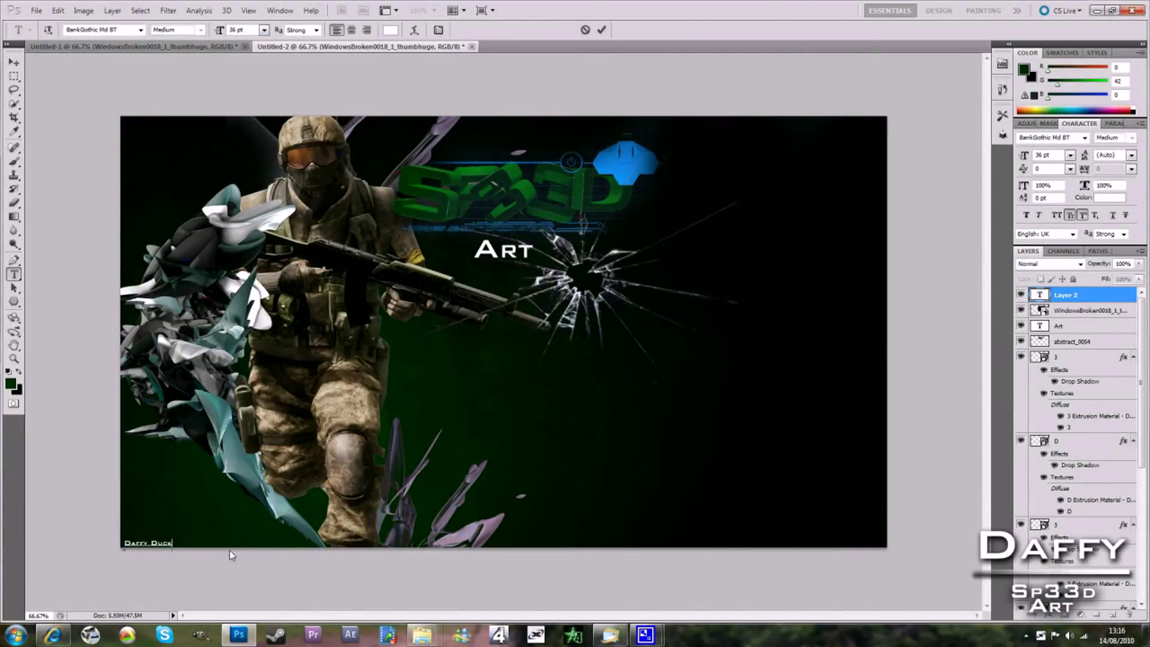
key(ctrl+Return)
key(v)
Add a '(c)' mark after the signature in the bottom-left corner
click(15, 274)
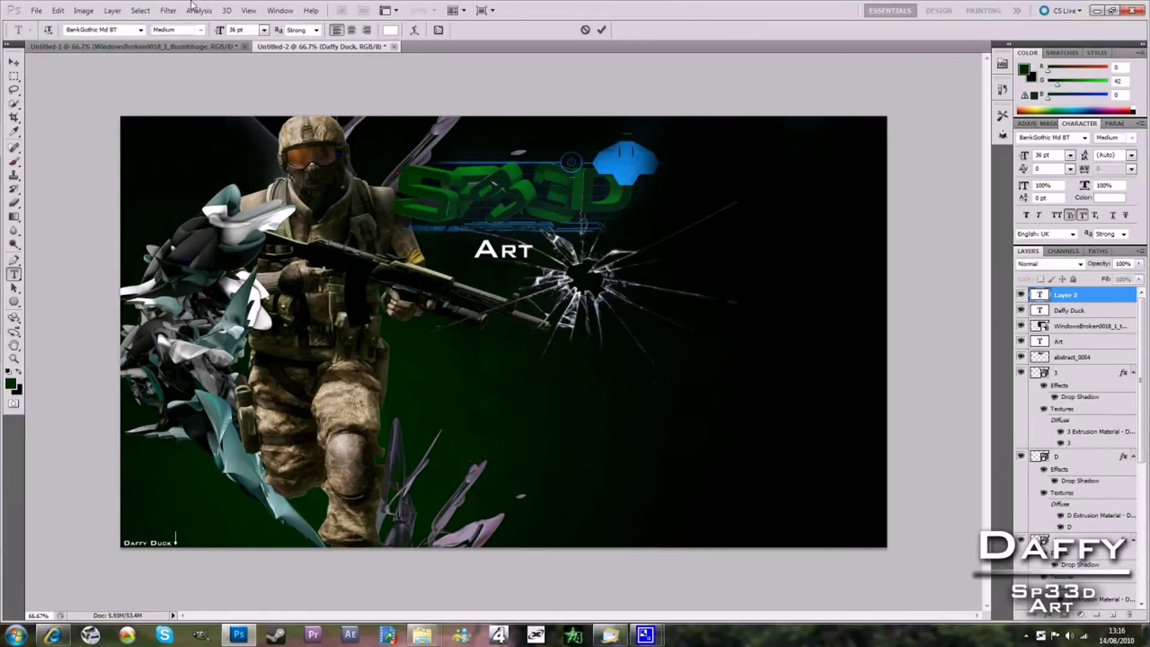
click(175, 543)
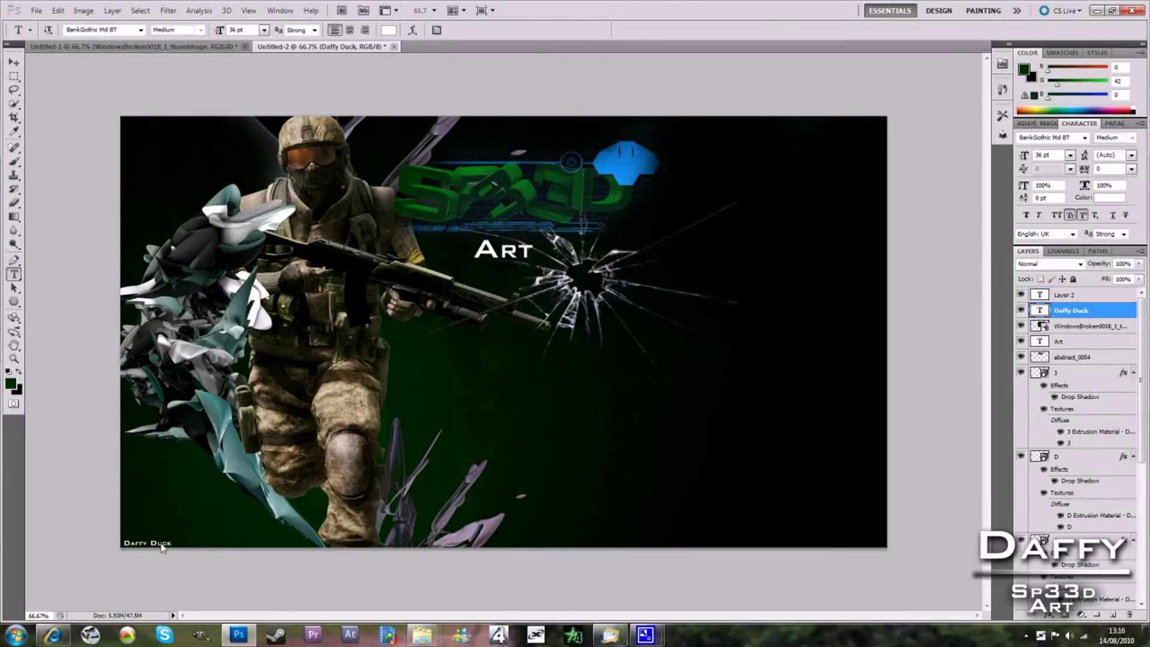
text((c))
key(ctrl+Return)
key(v)
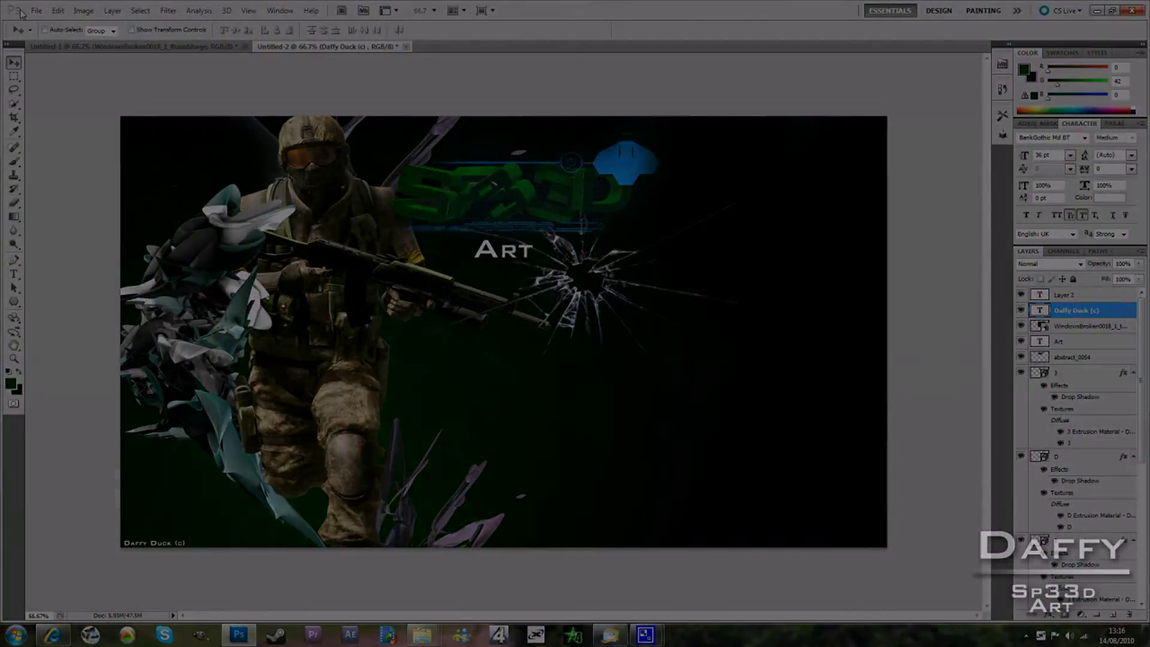